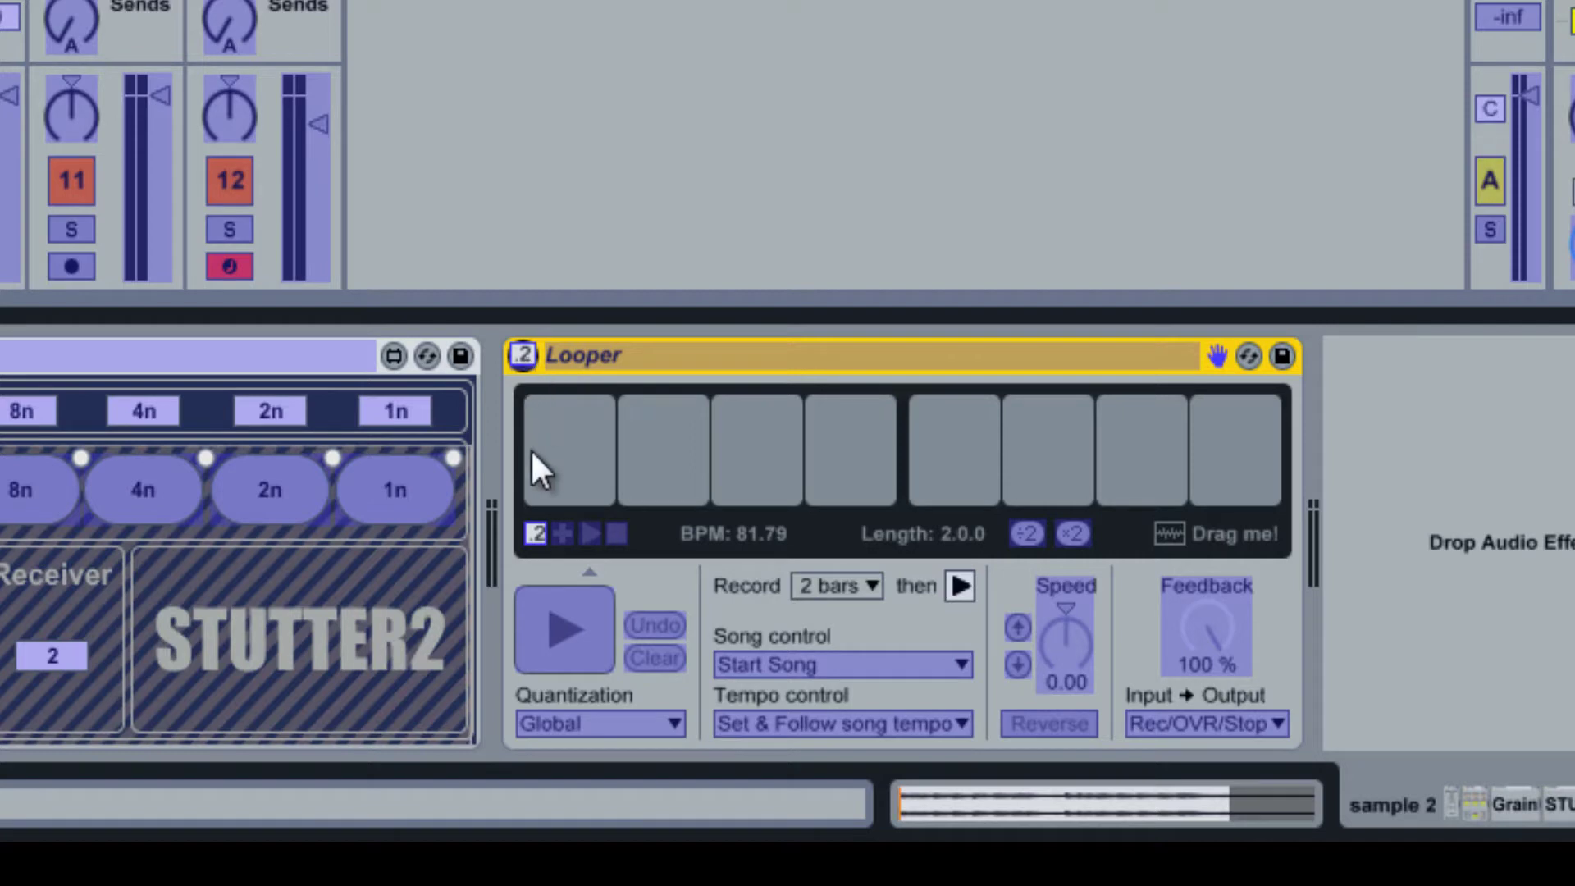
Step: Select the Looper's record control and device activator in MIDI map mode to examine their assignments
left_click(538, 529)
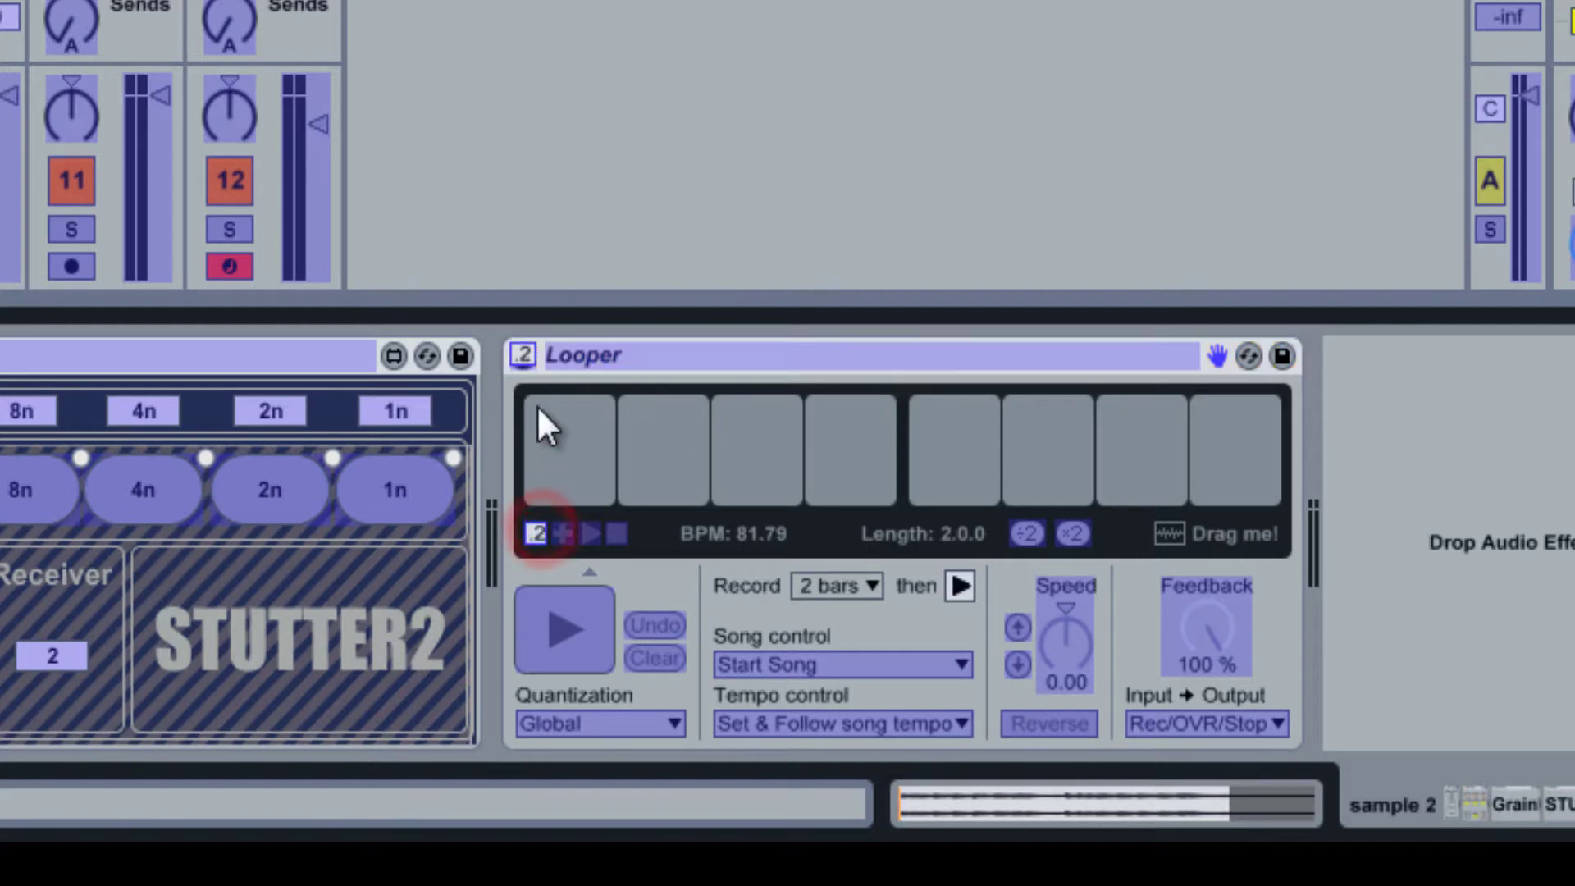
left_click(525, 356)
left_click(535, 532)
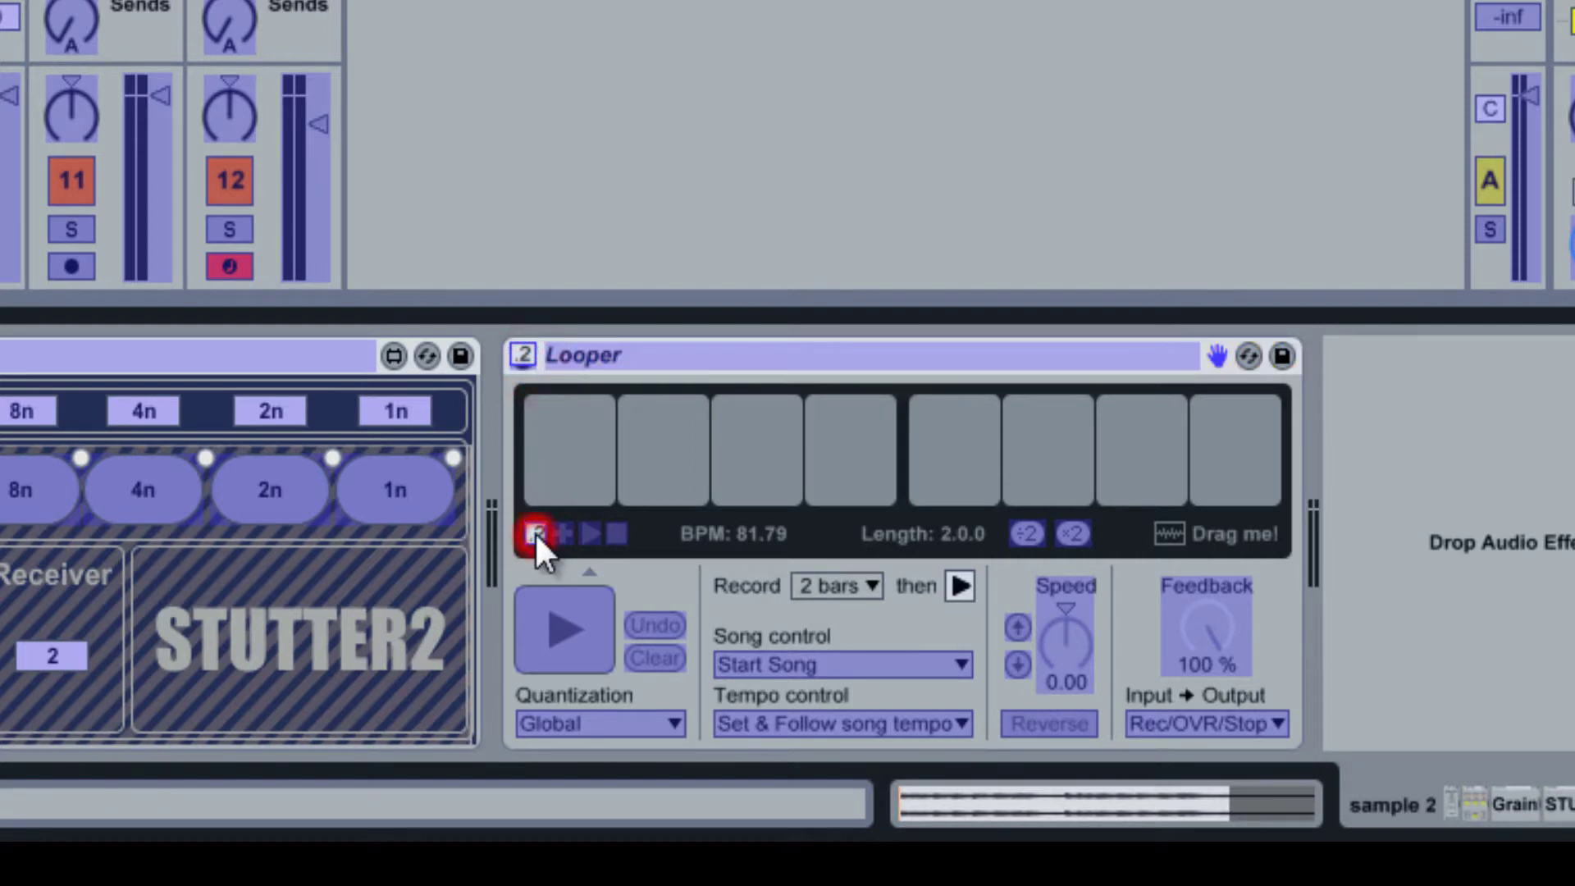
left_click(521, 355)
left_click(536, 534)
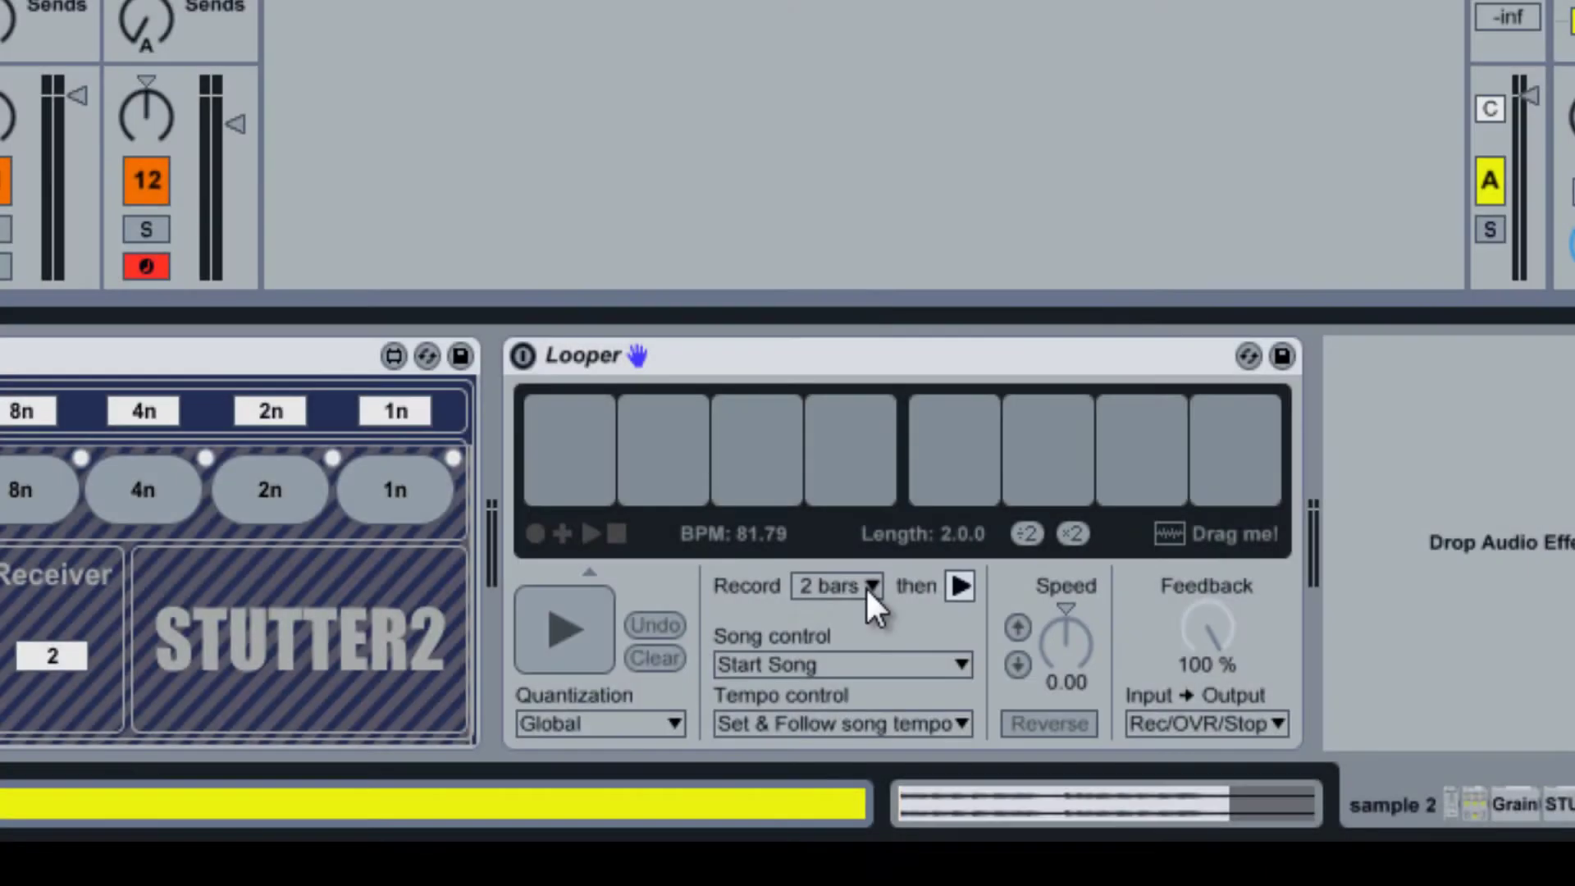
Step: Review the Looper's record length and quantization options, keeping 2 bars, playback after recording, and Global quantization
left_click(869, 587)
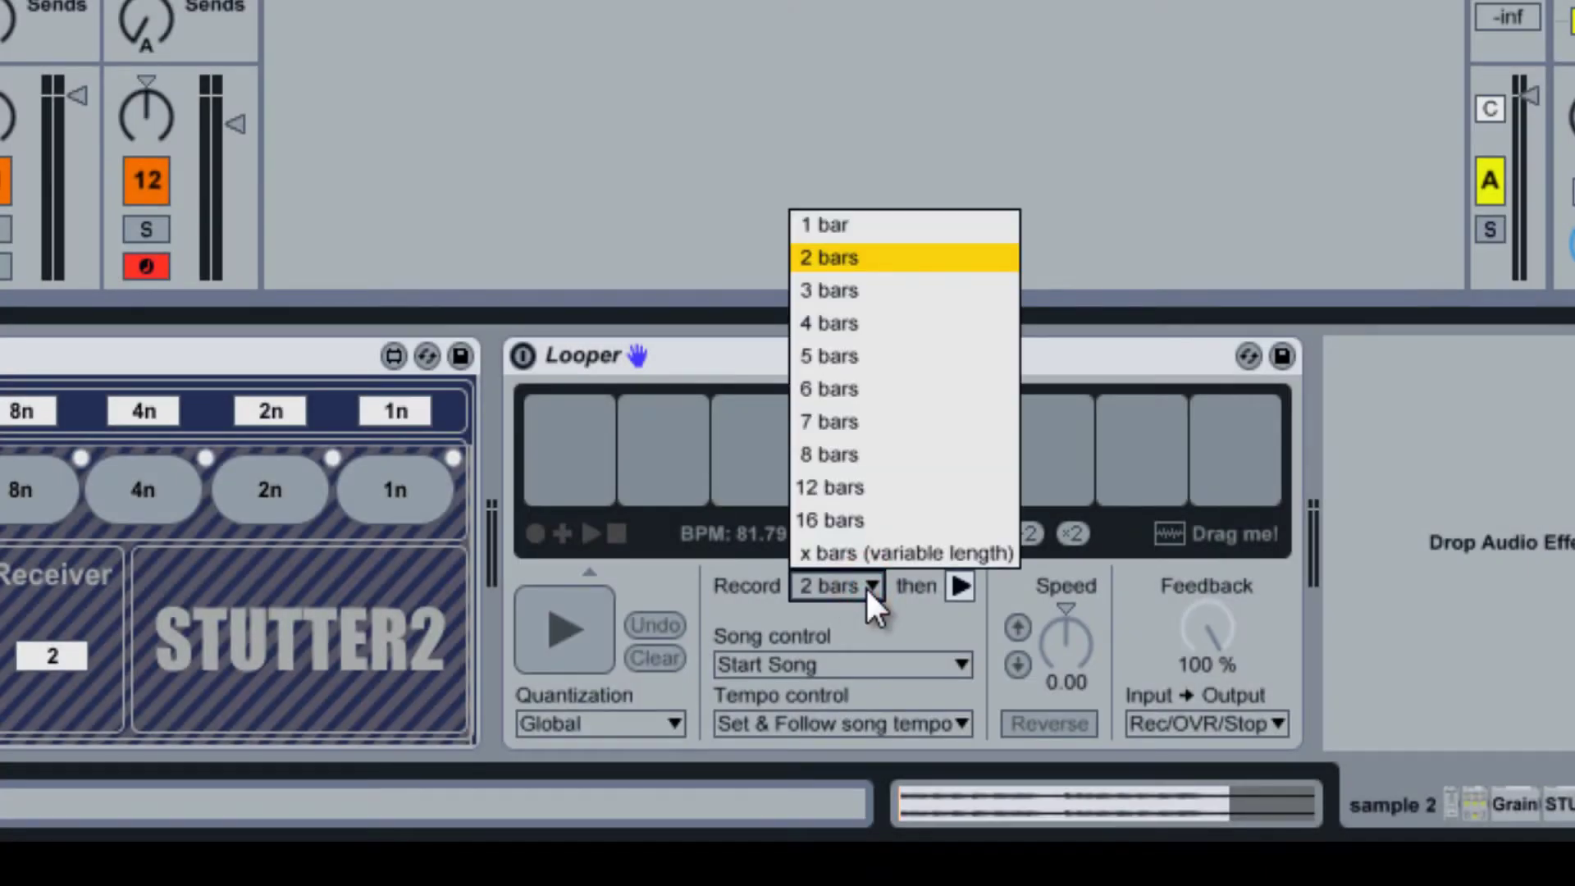
left_click(864, 587)
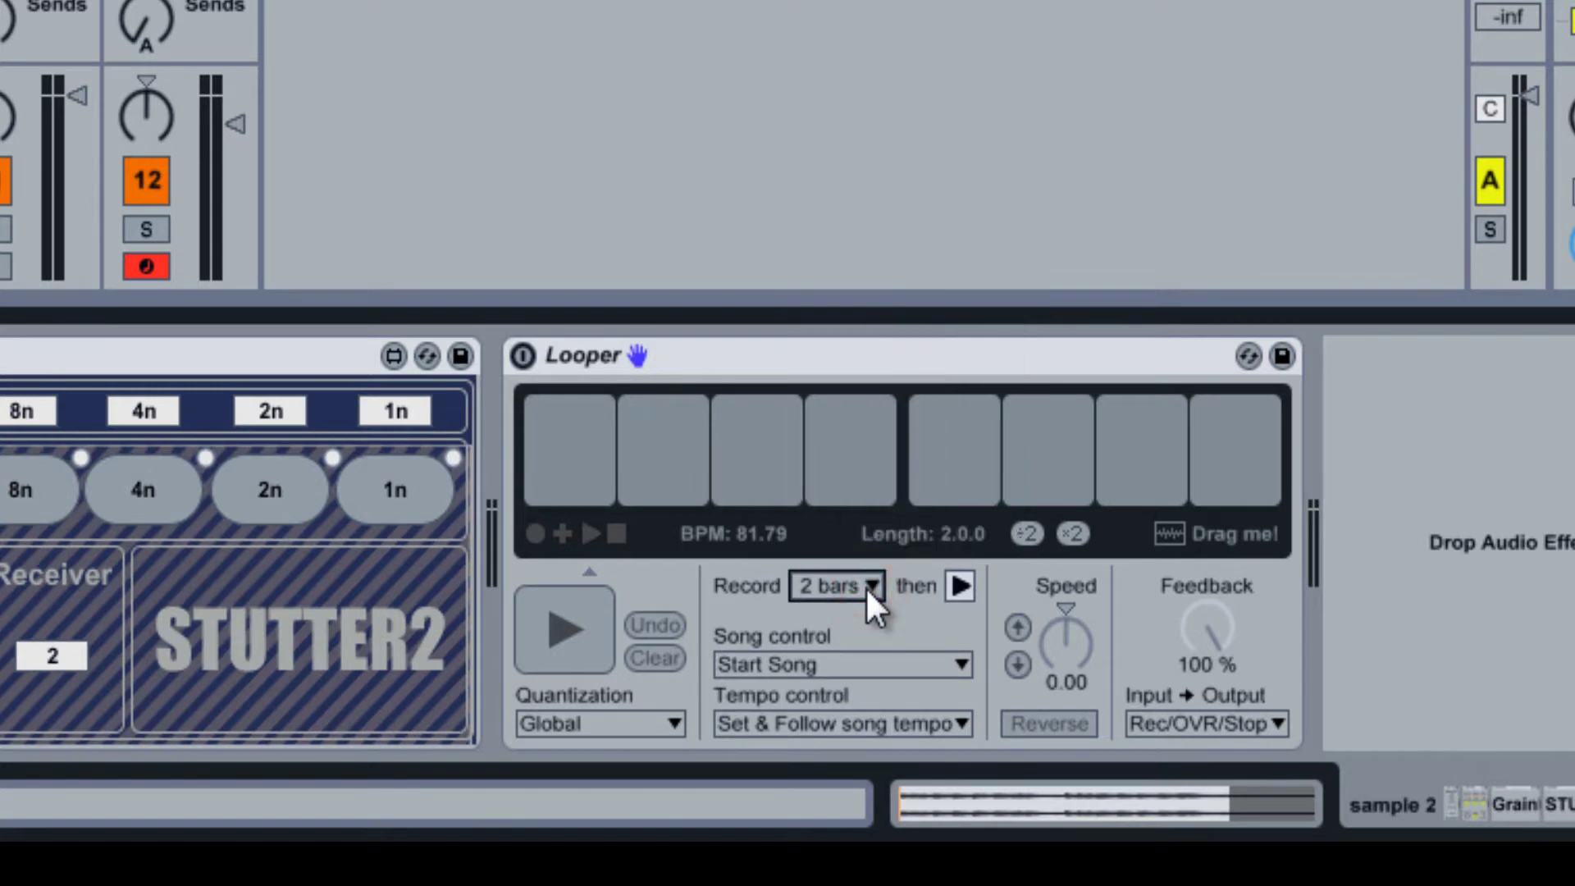
left_click(956, 584)
left_click(956, 585)
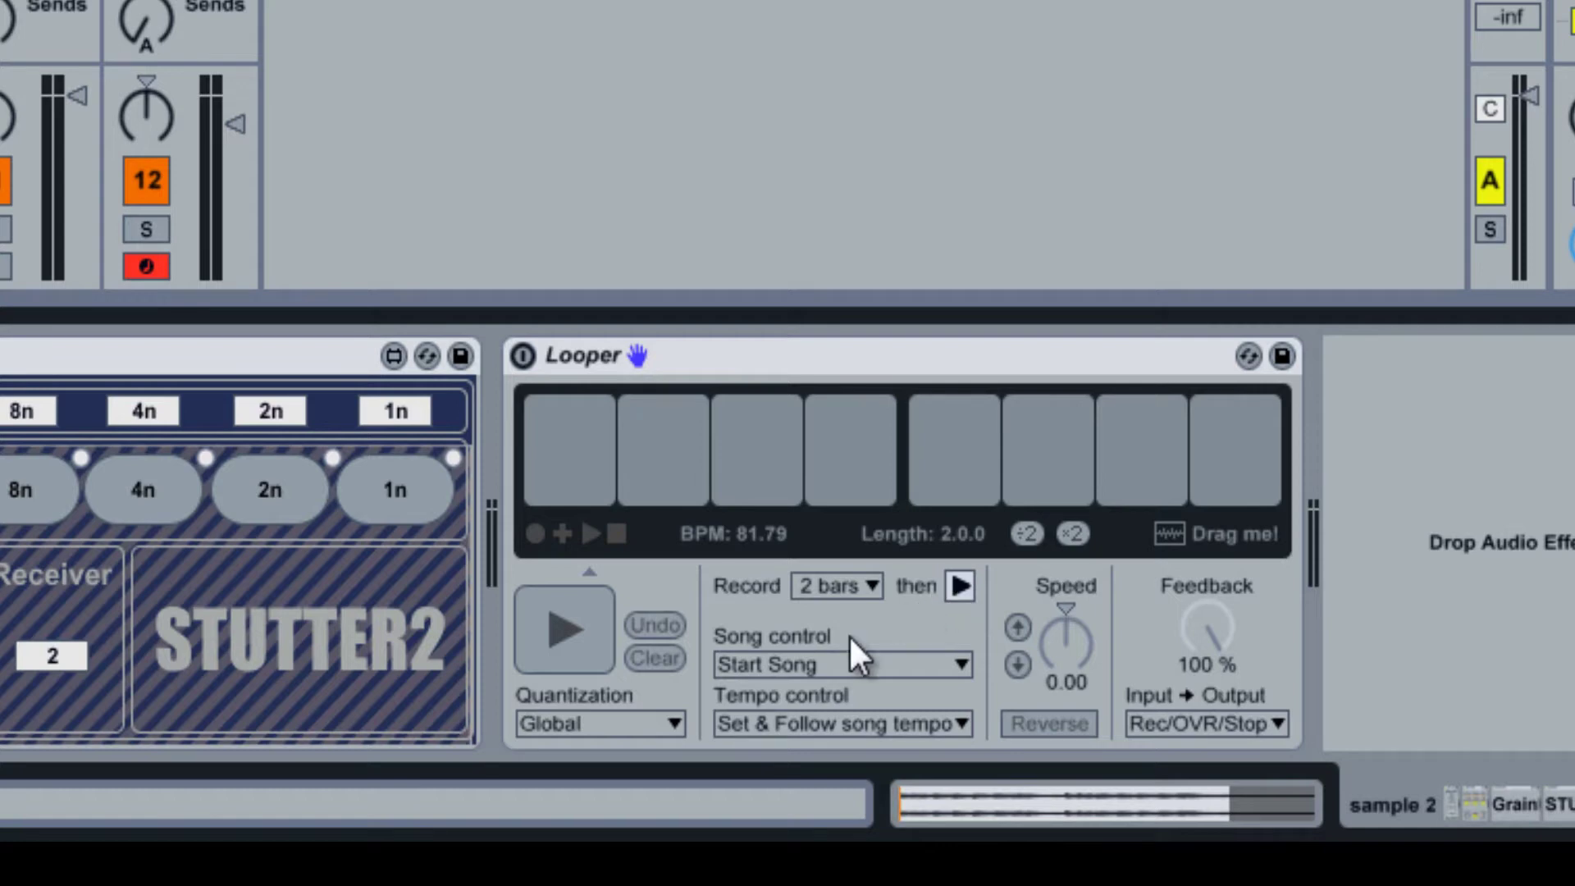
left_click(627, 720)
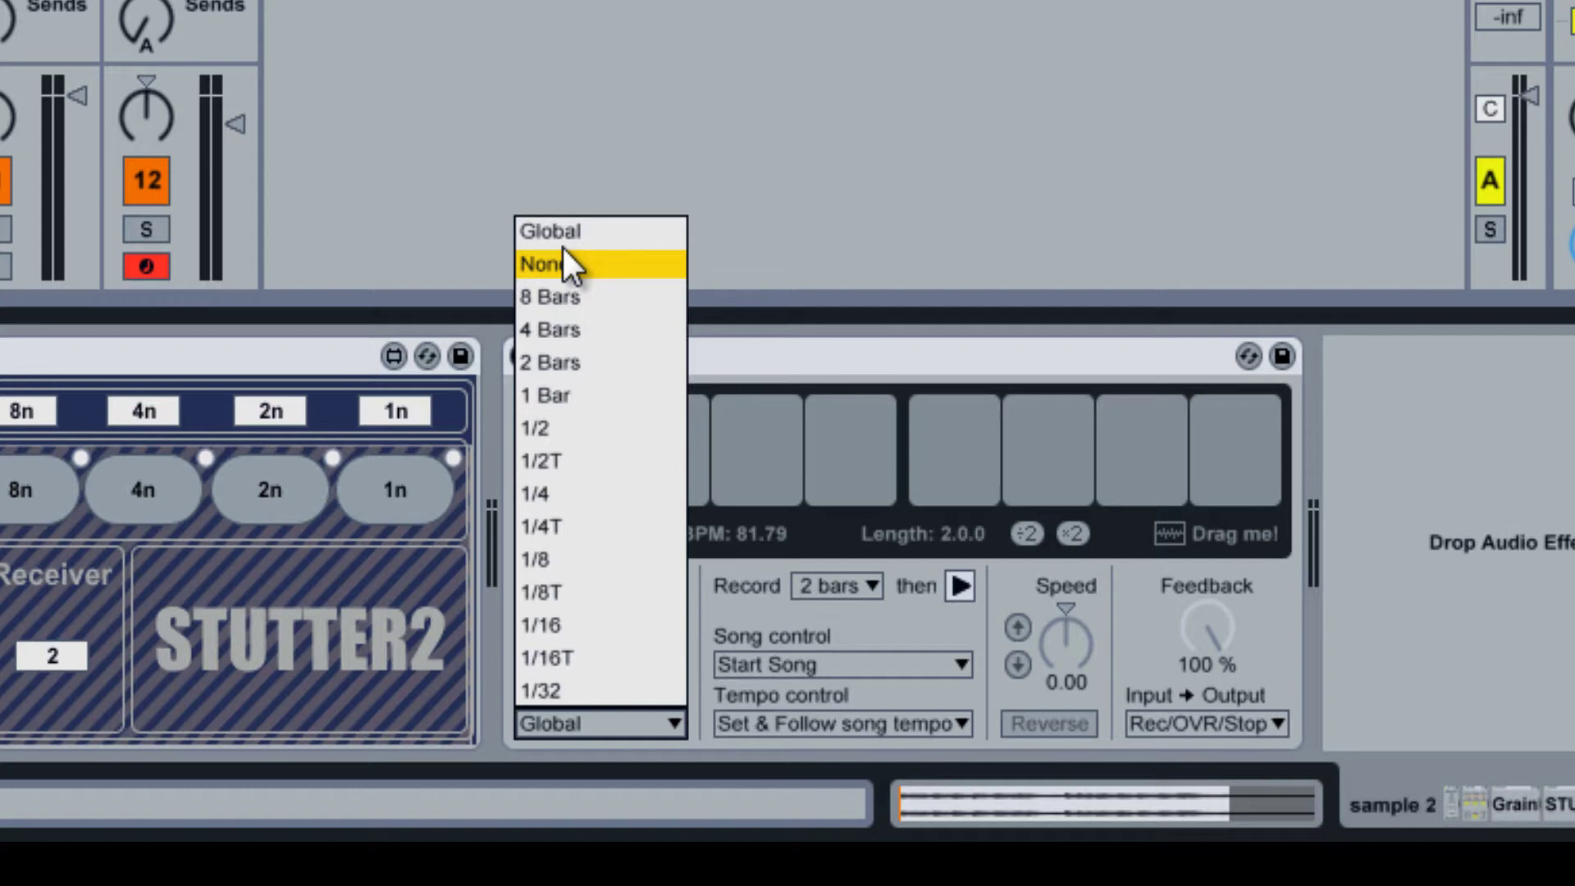
left_click(677, 360)
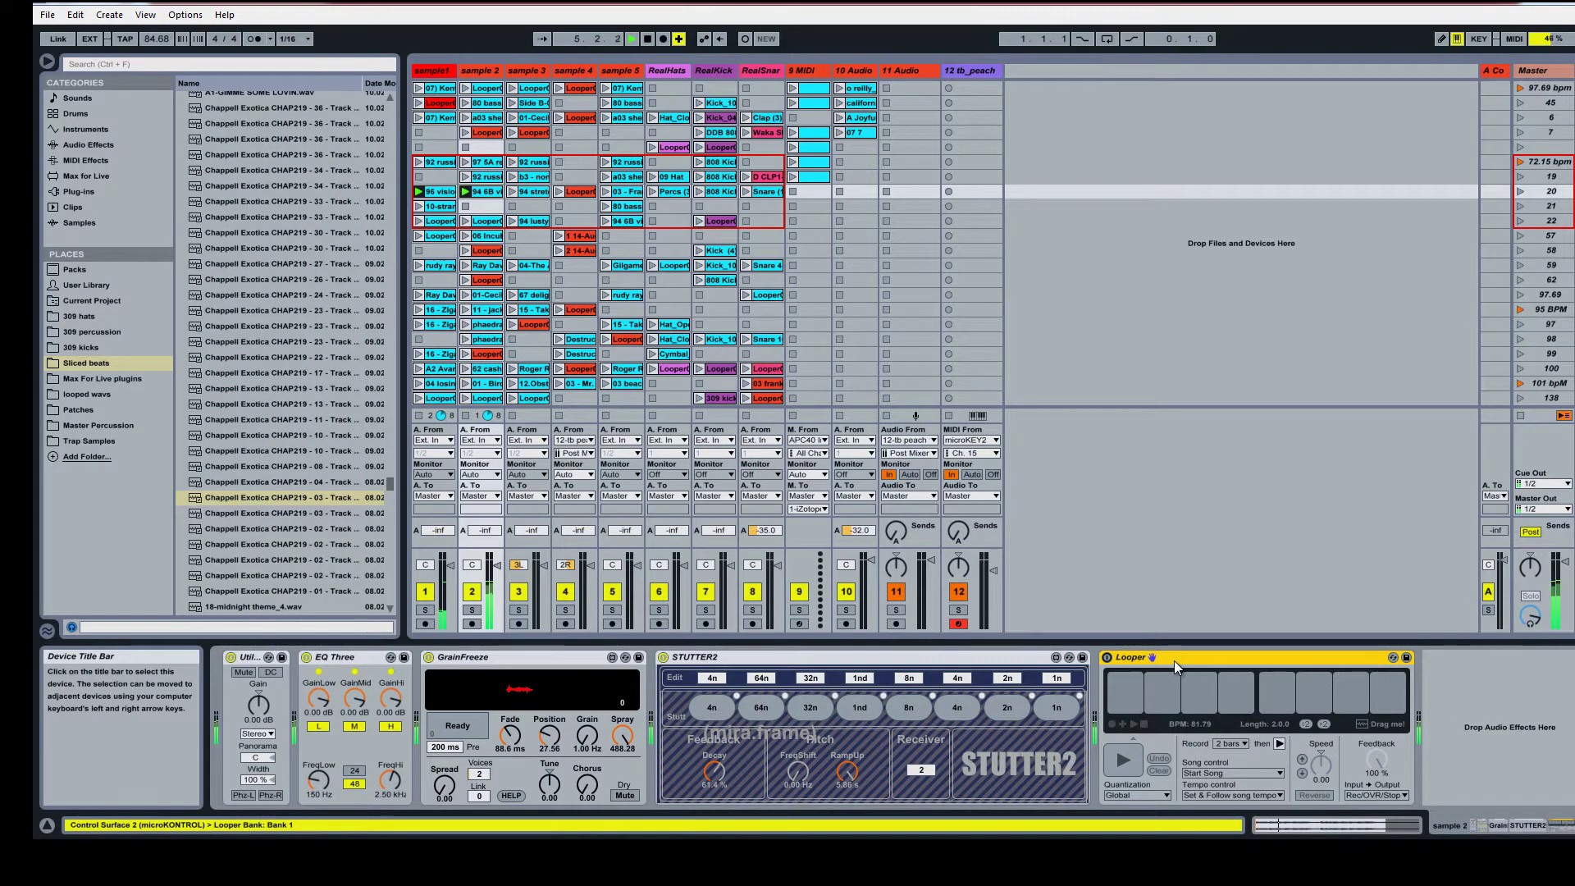
Step: Select the playing clips on the sample 2 and sample1 tracks to view their tracks
left_click(486, 191)
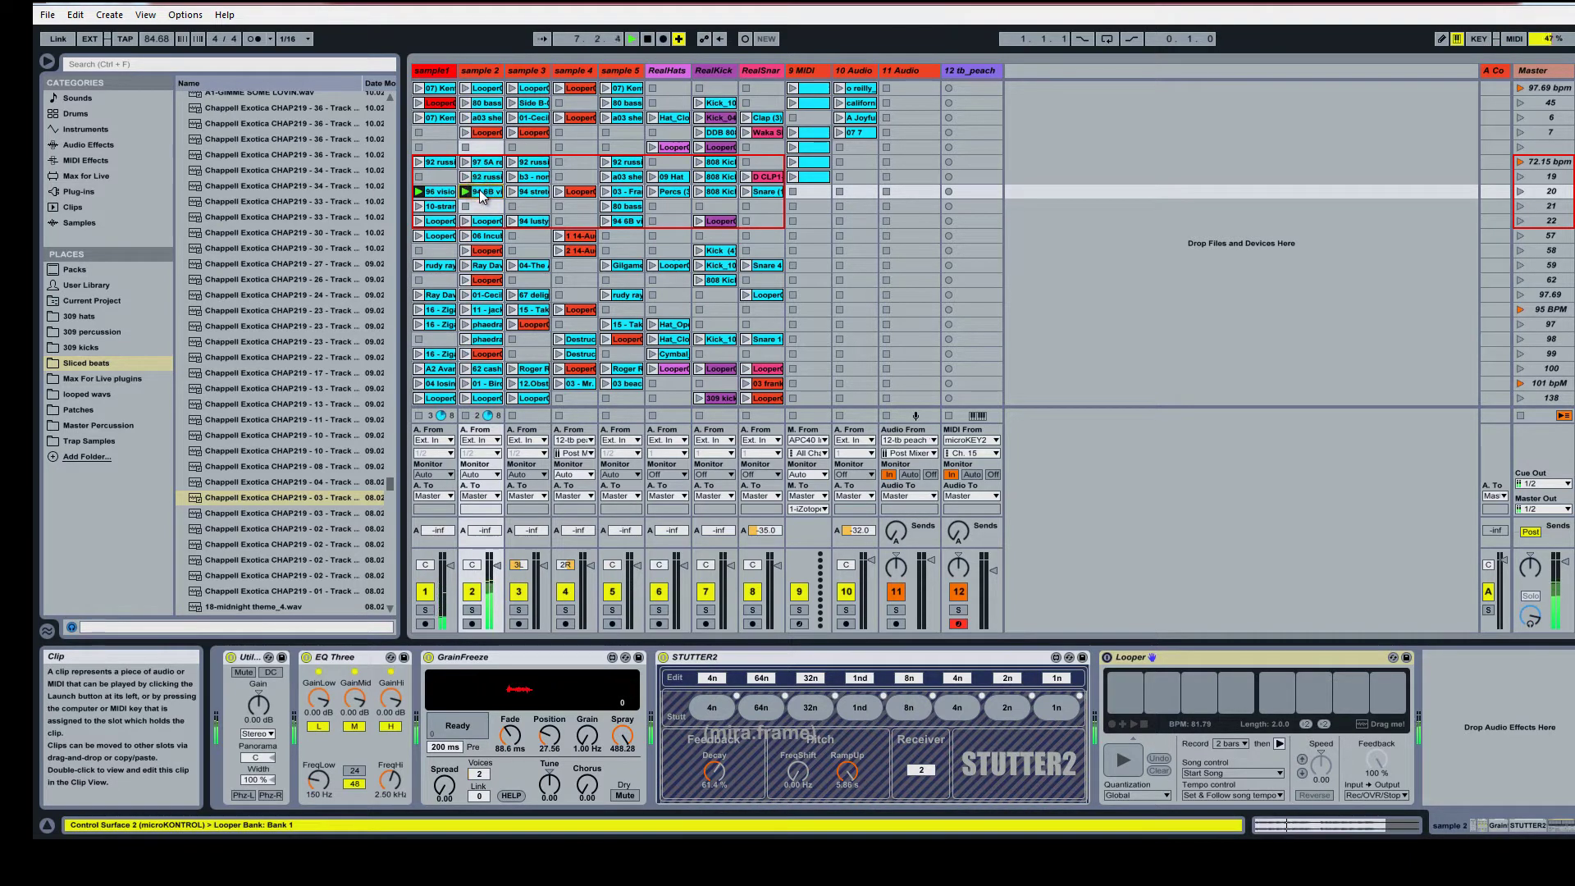
left_click(448, 194)
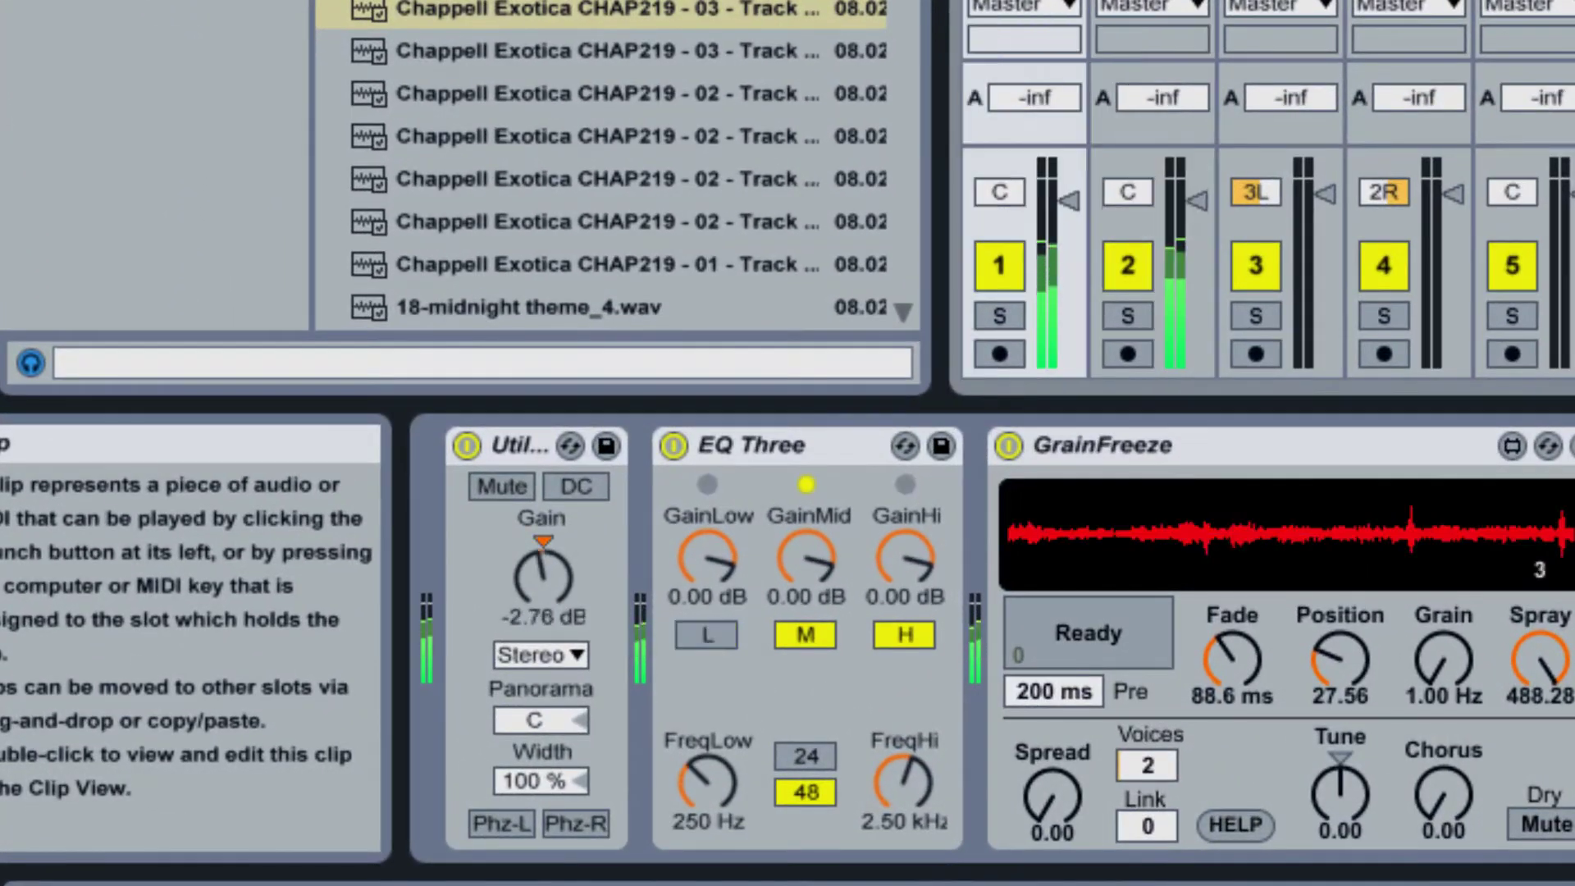
left_click(1152, 123)
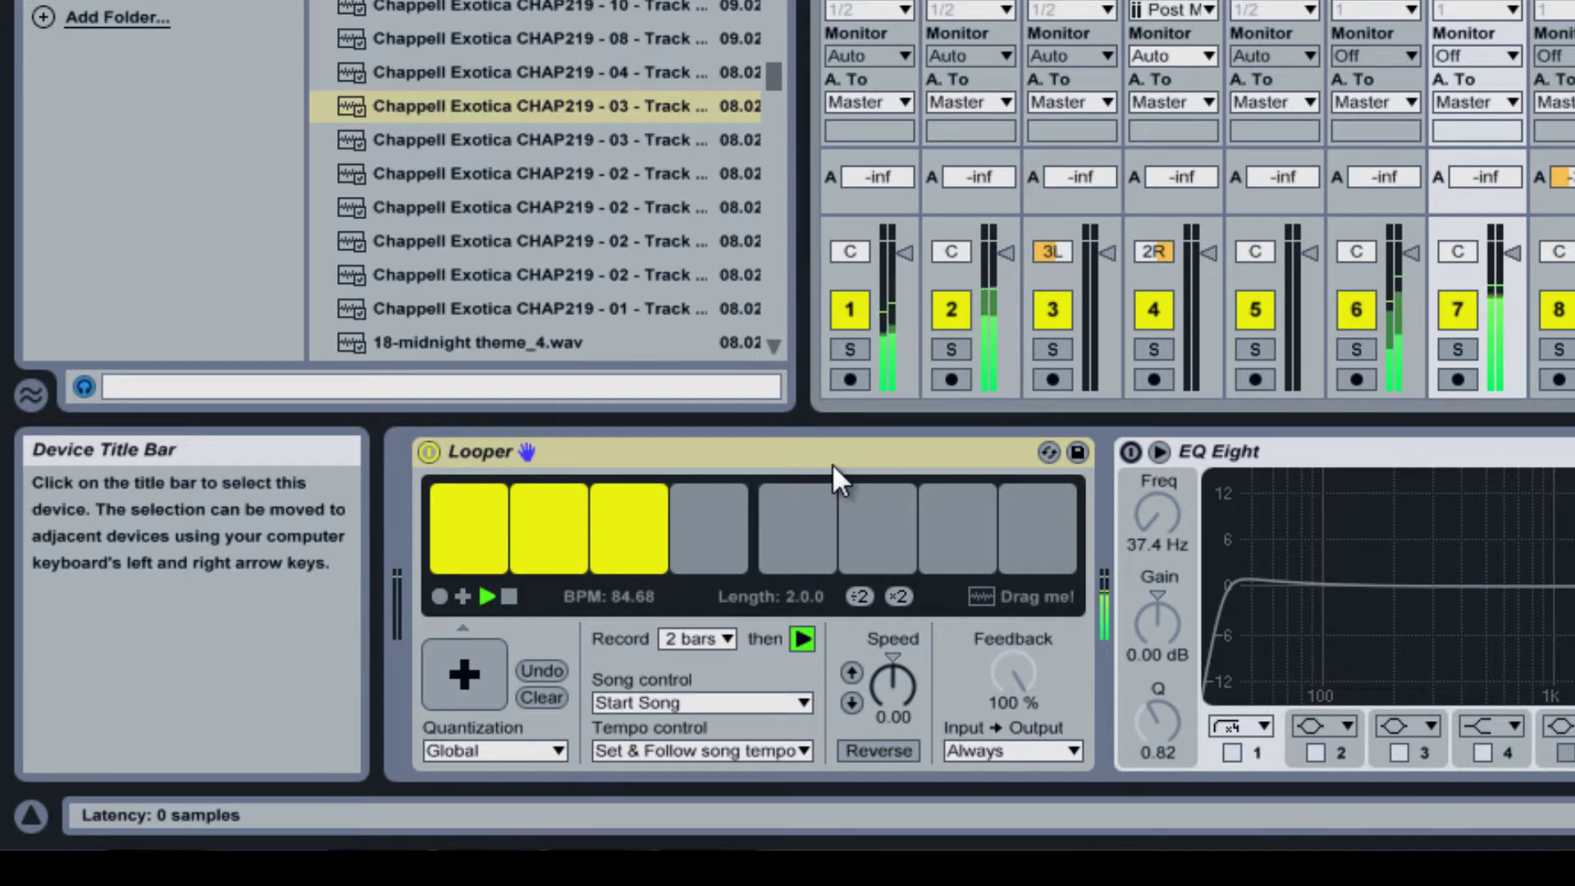
Step: Review the Looper's Input → Output options, keeping Always on the RealKick track and Rec/OVR/Stop on the sample 2 track
left_click(992, 751)
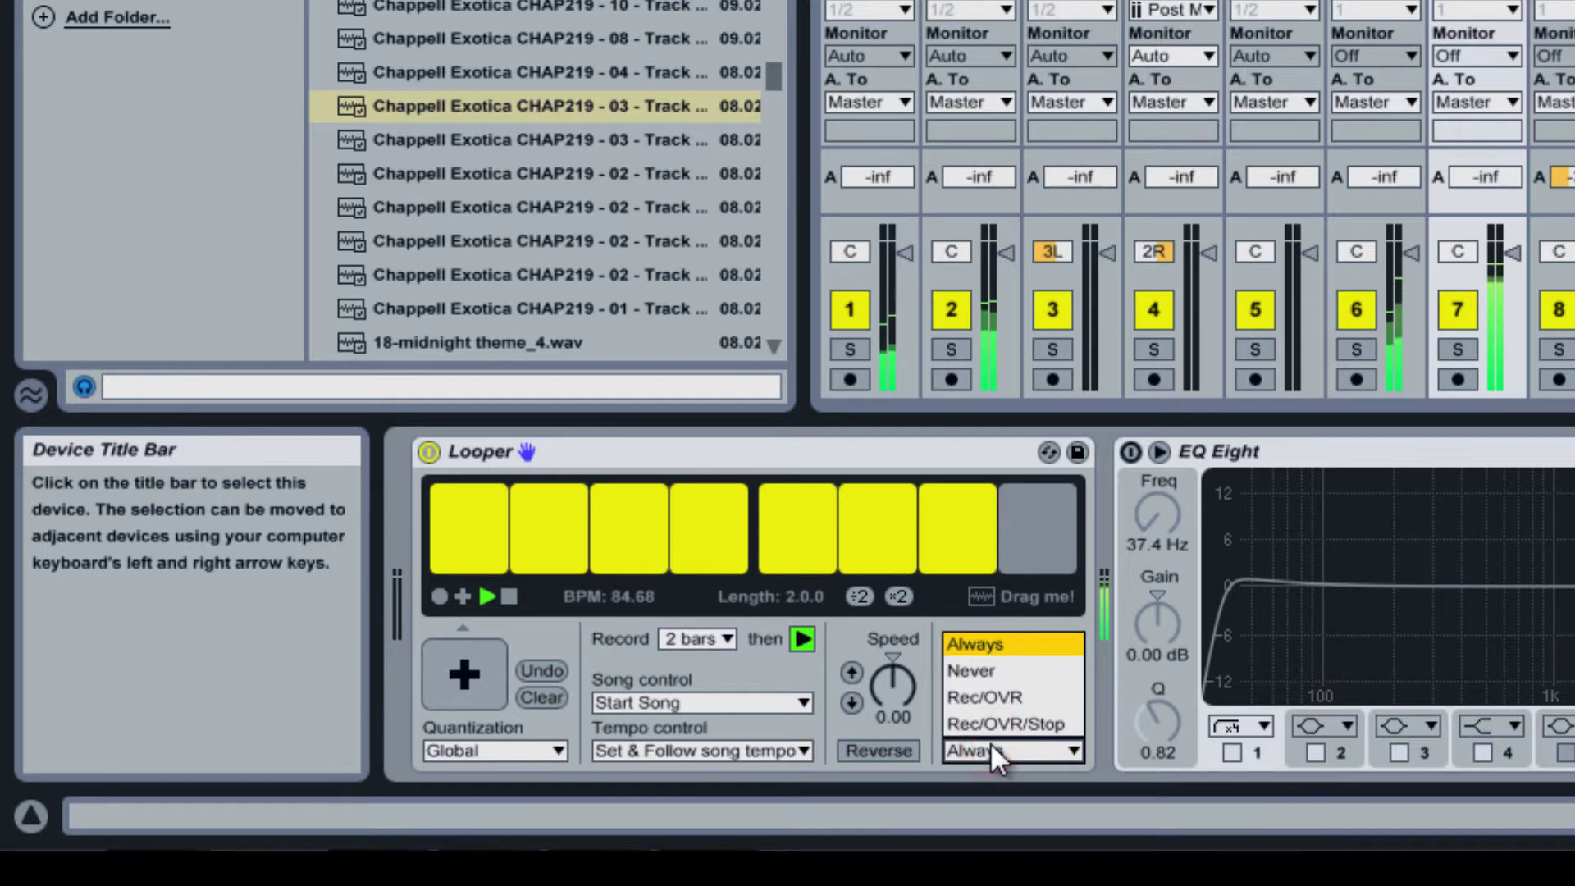
left_click(986, 648)
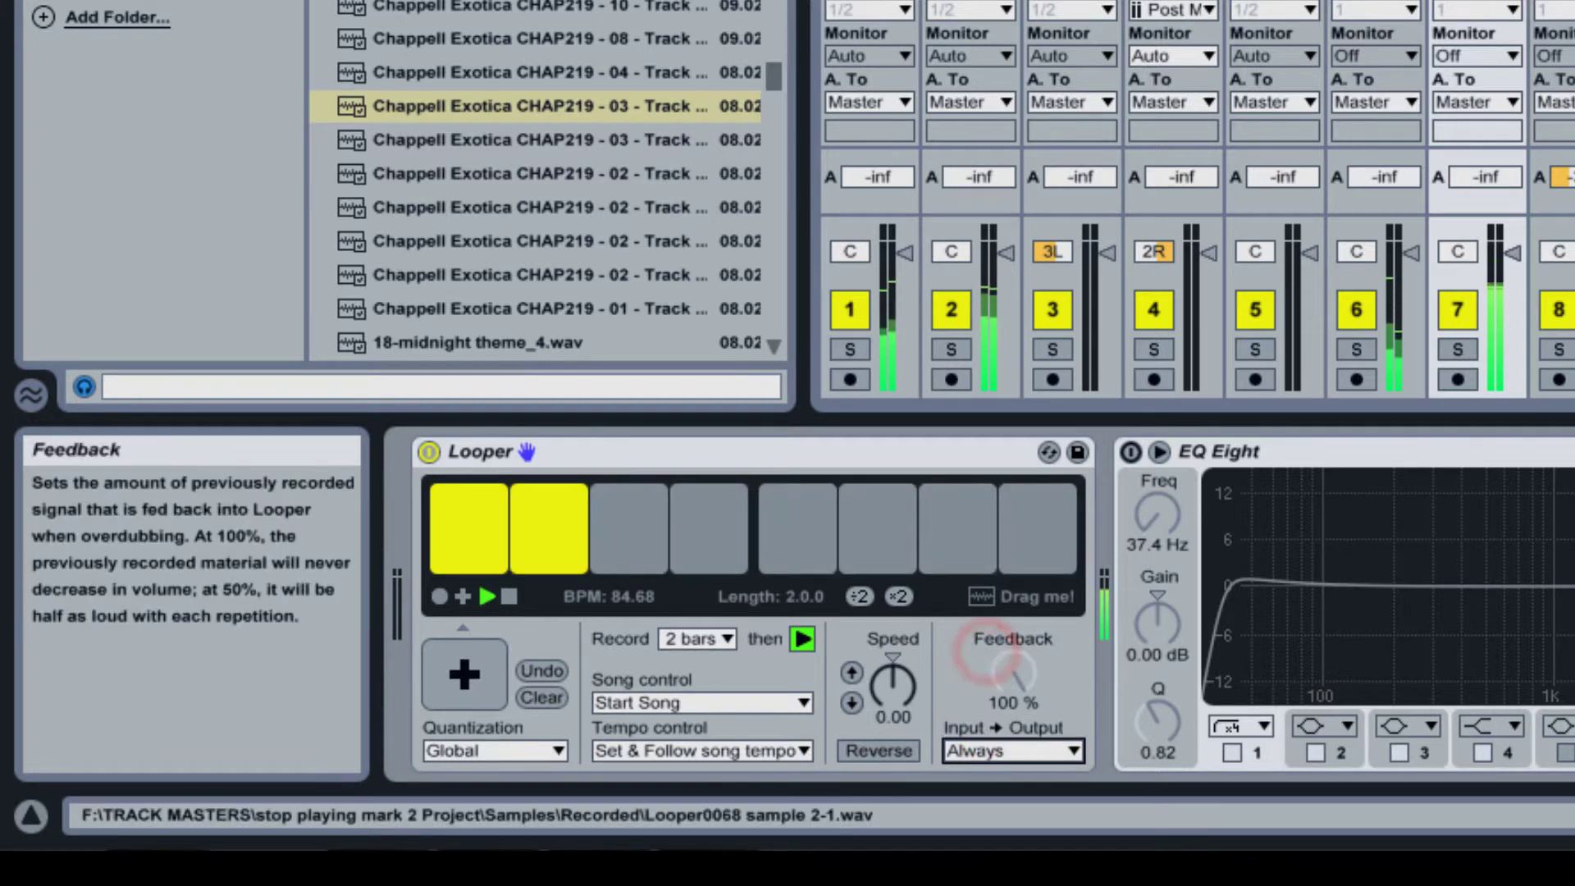
left_click(970, 2)
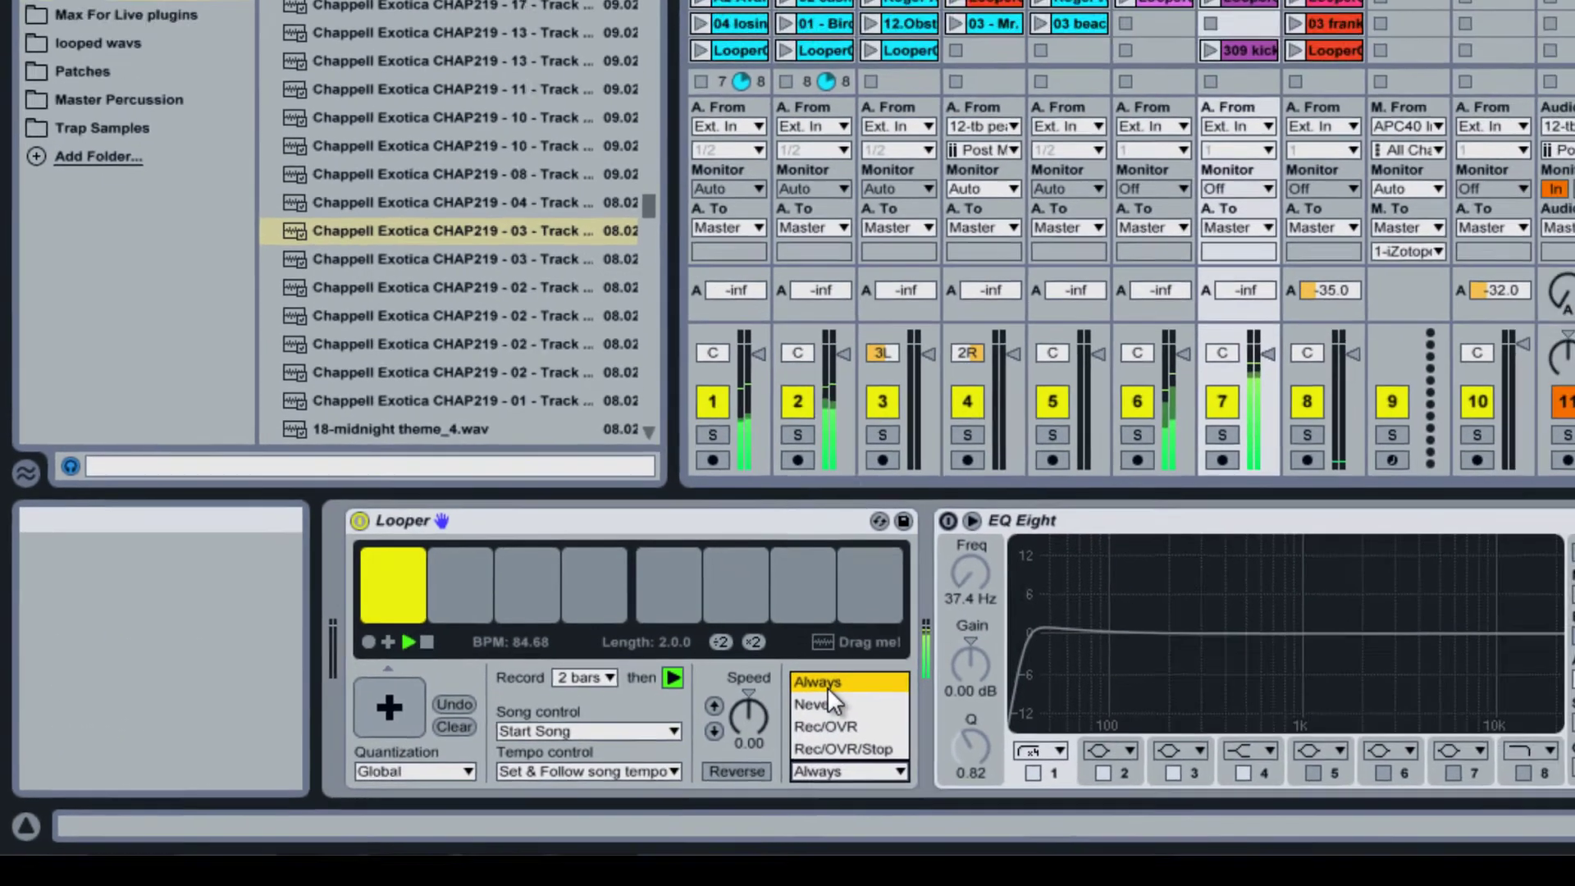
left_click(827, 687)
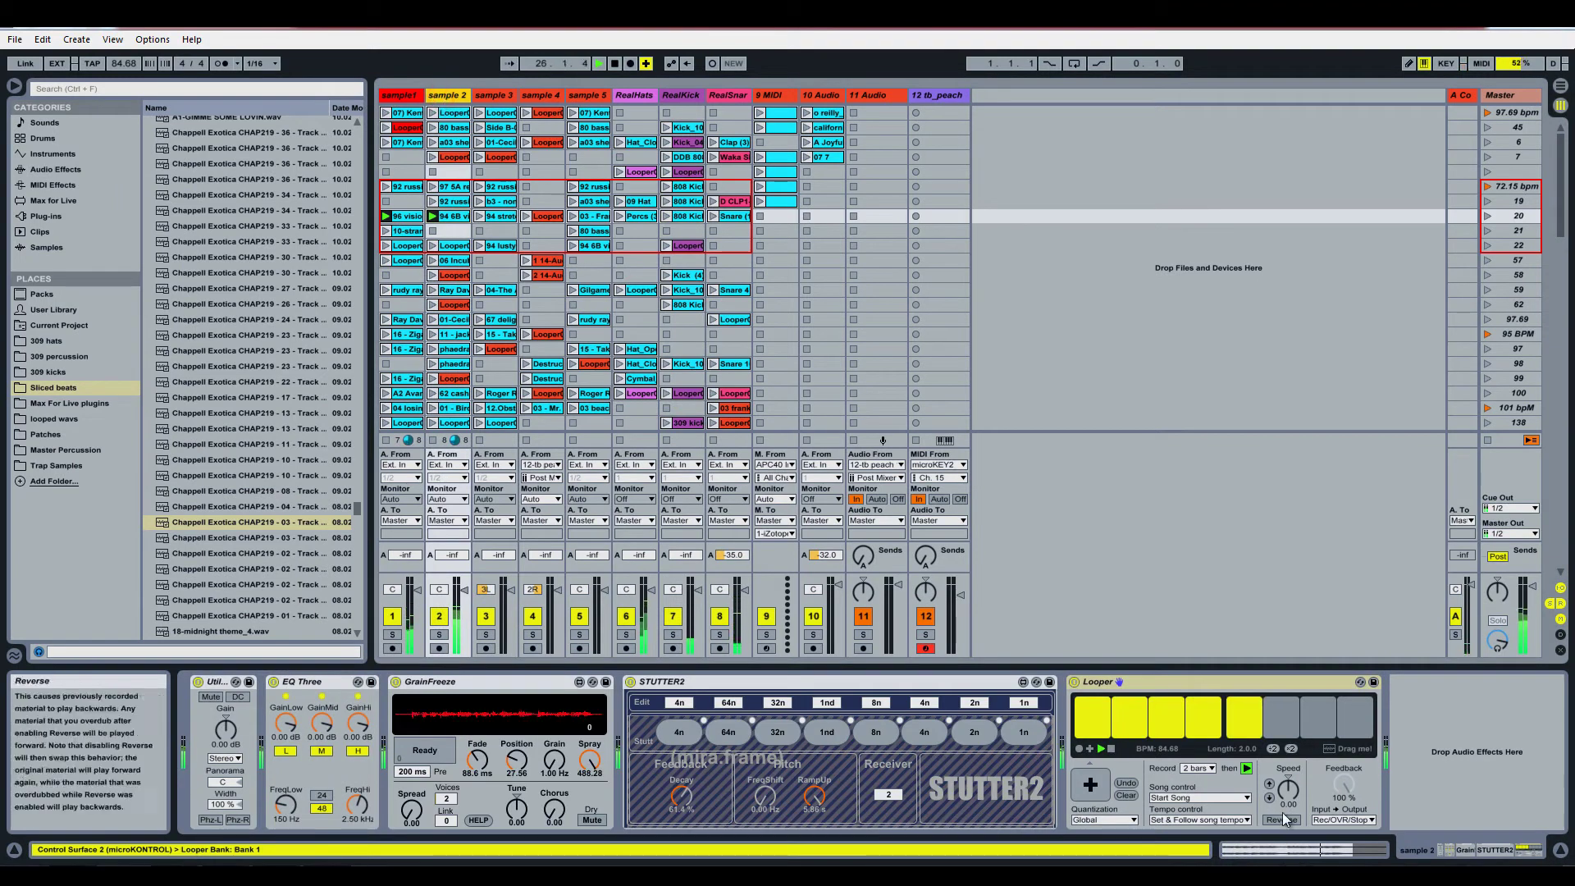
left_click(1338, 820)
left_click(1339, 807)
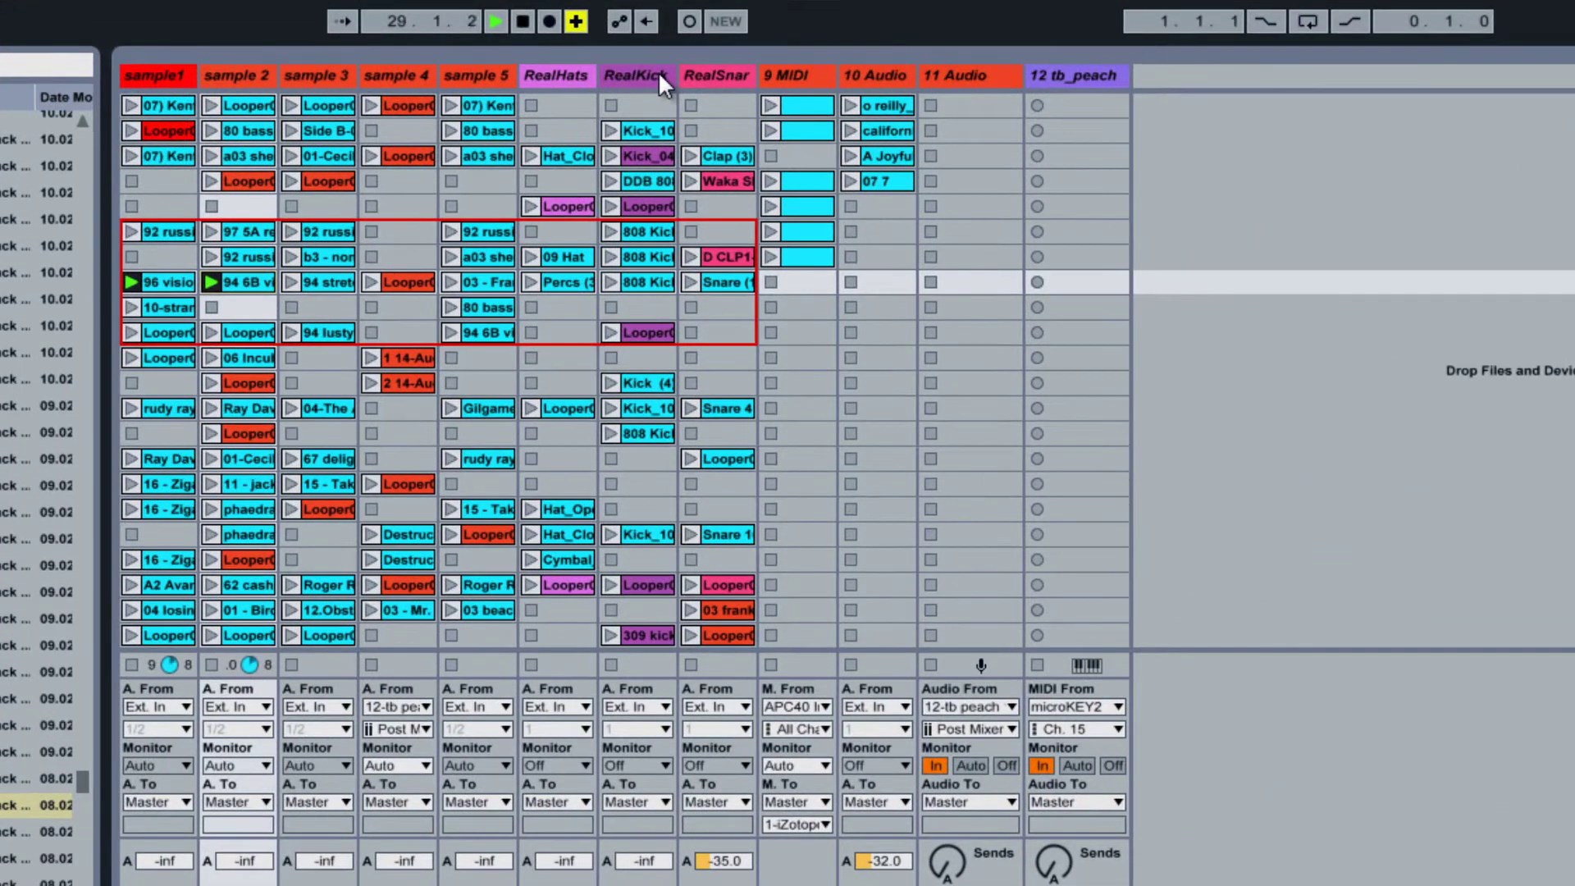
Step: Go through the drum tracks and examine the MIDI assignments on the RealHats track's Looper
left_click(689, 76)
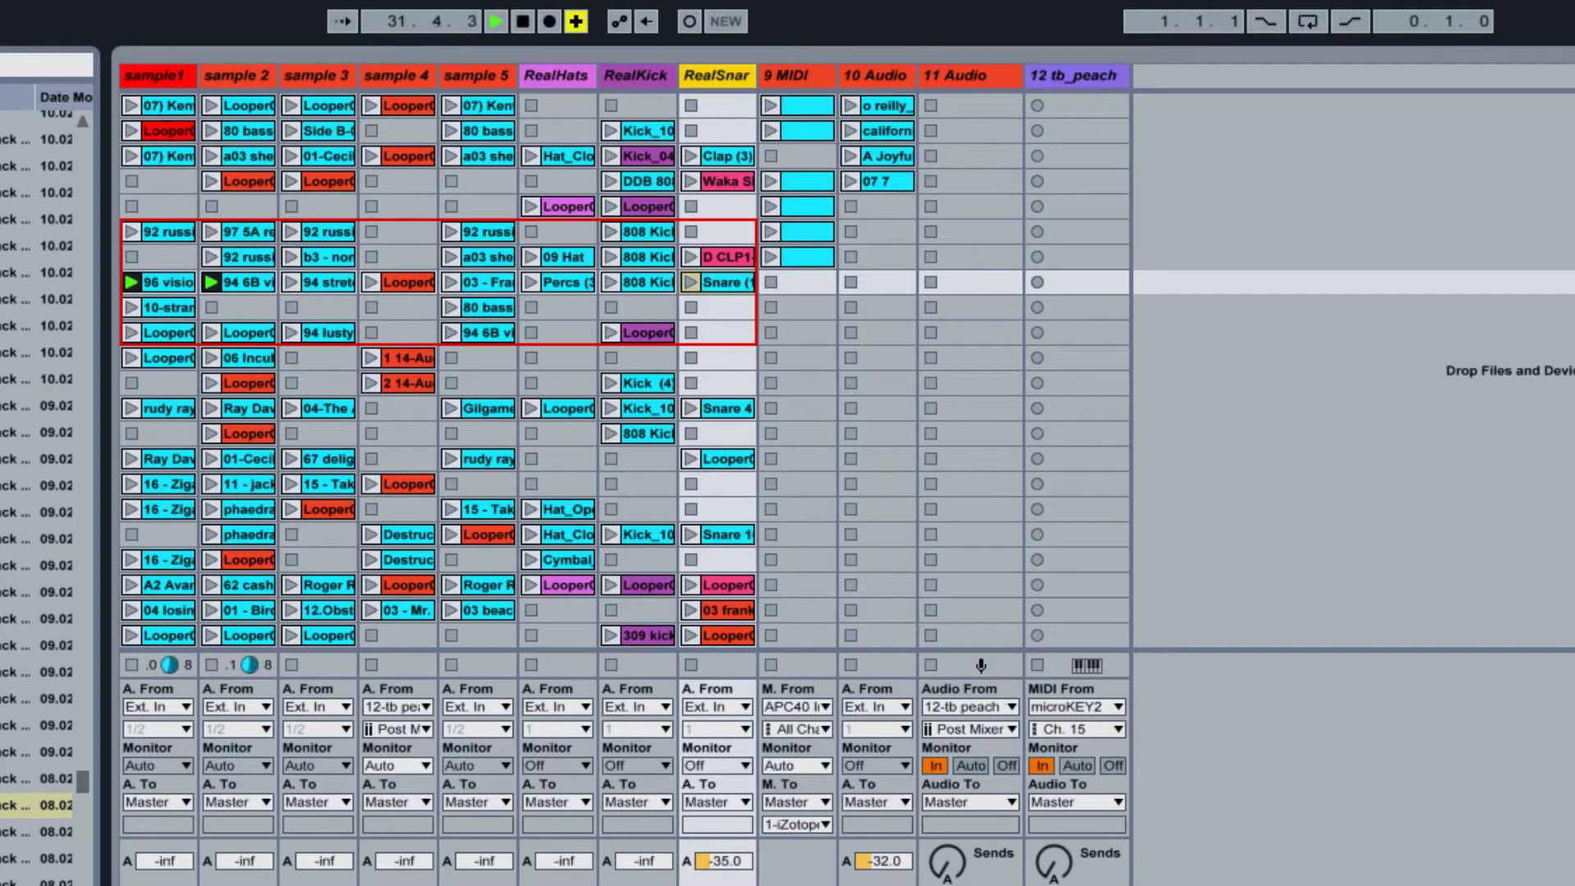
left_click(610, 257)
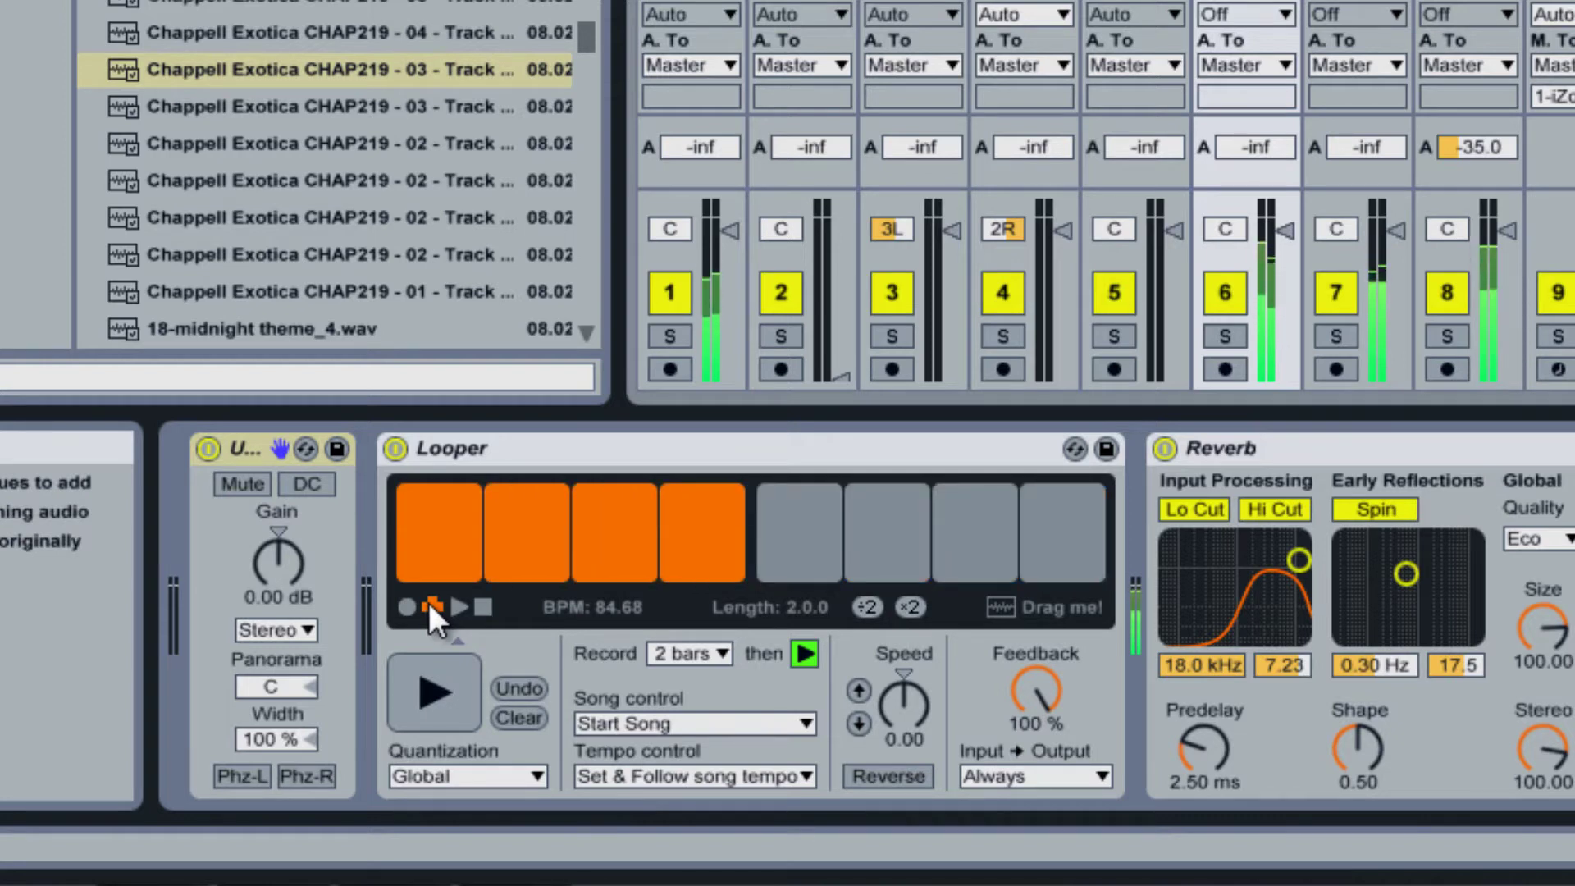
key("ctrl+m")
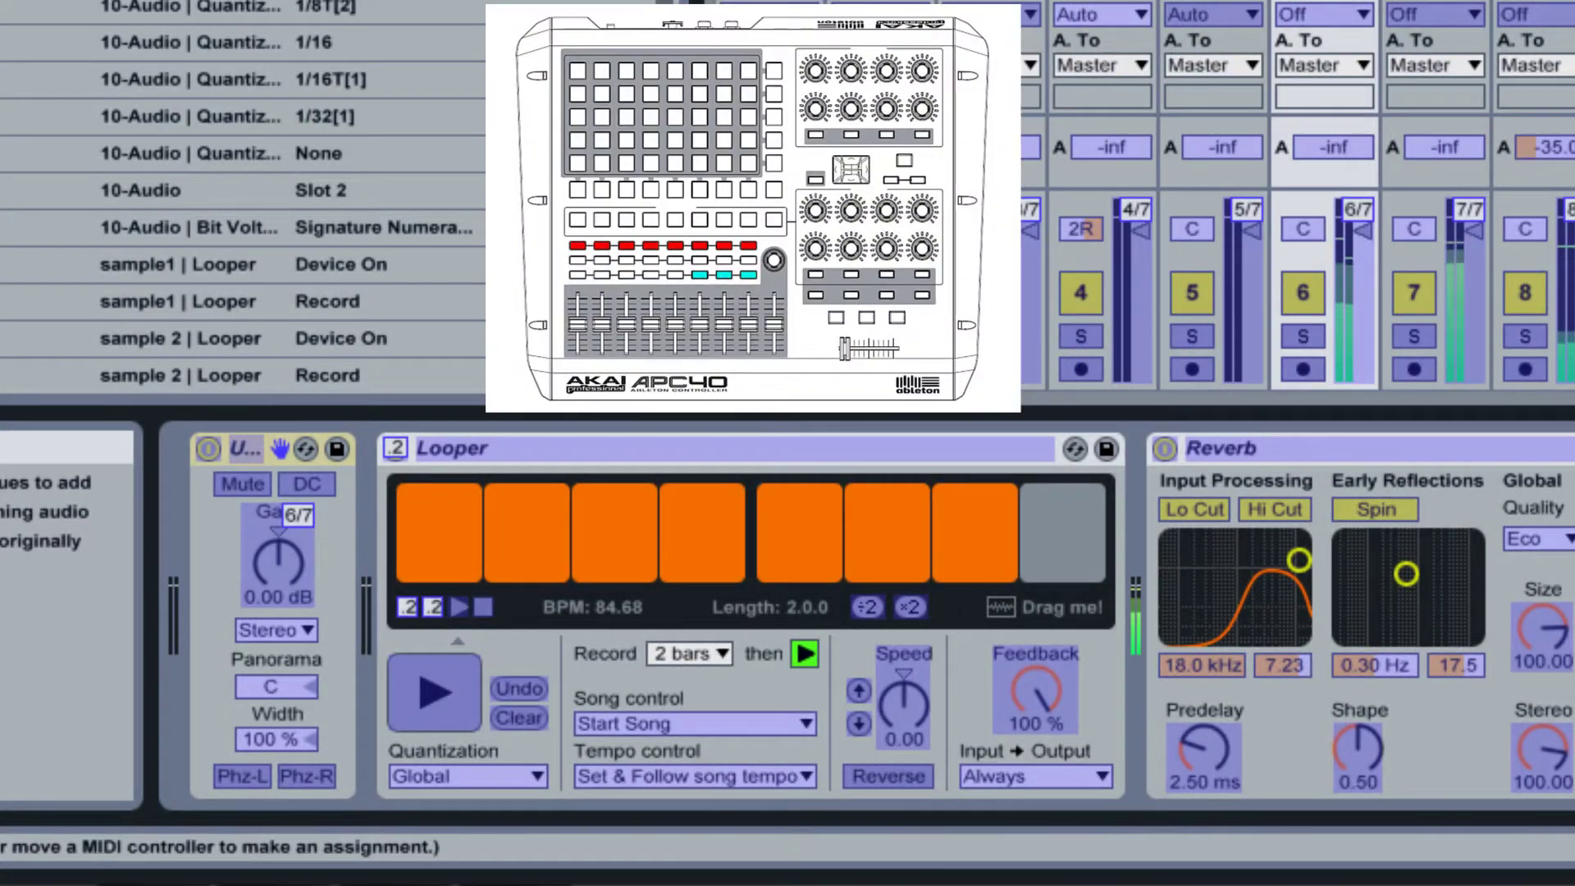
key("ctrl+m")
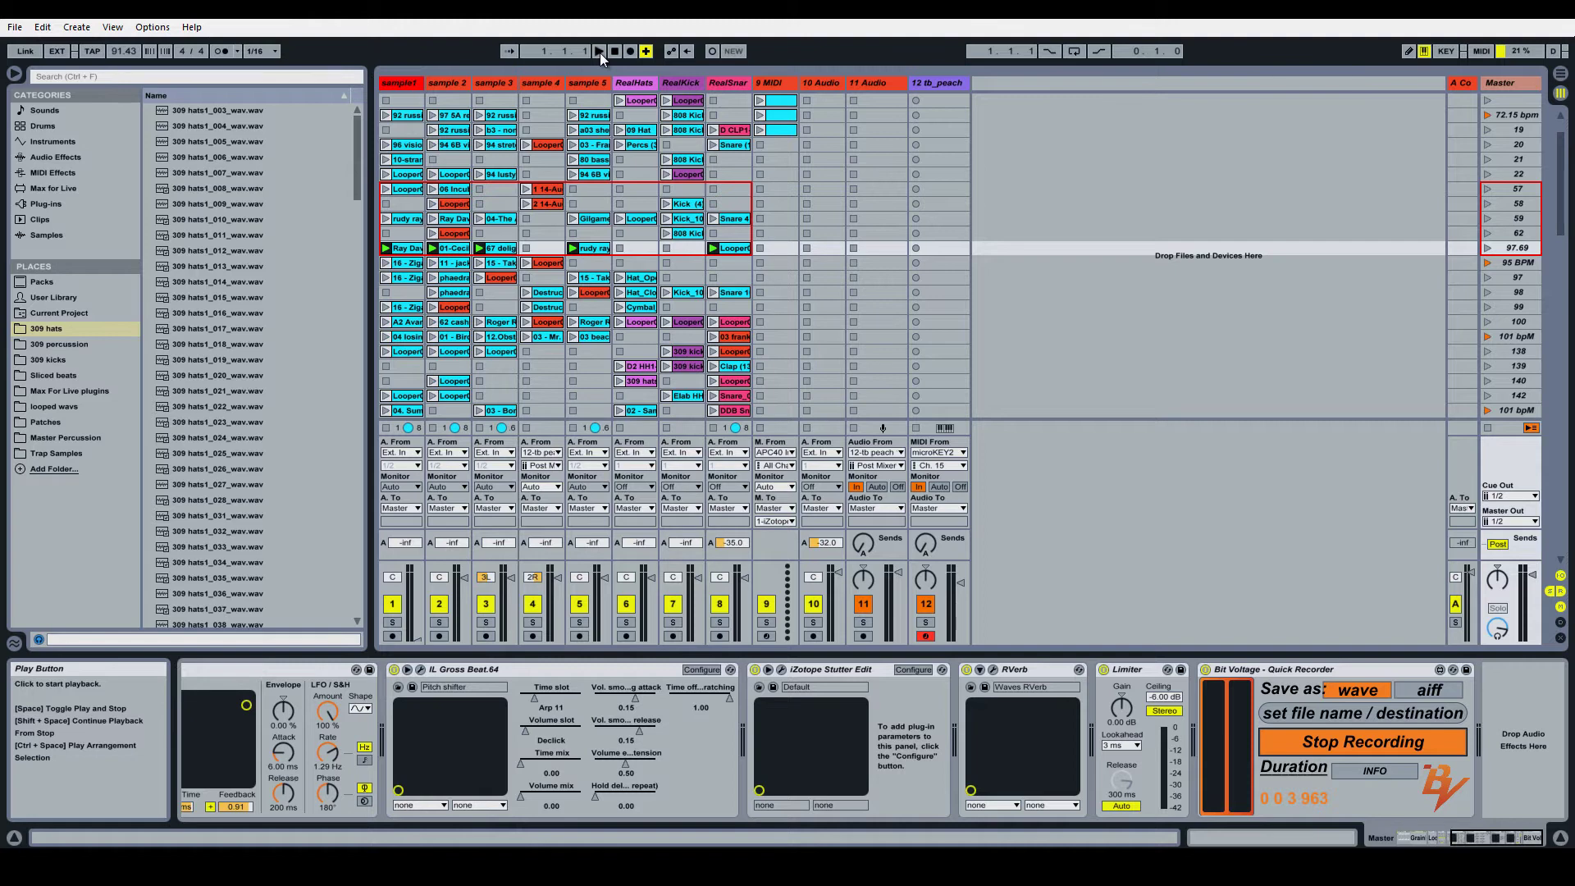
Step: Start playback of the clips in scene 97.69 and select the Looper on the sample 2 track
left_click(599, 53)
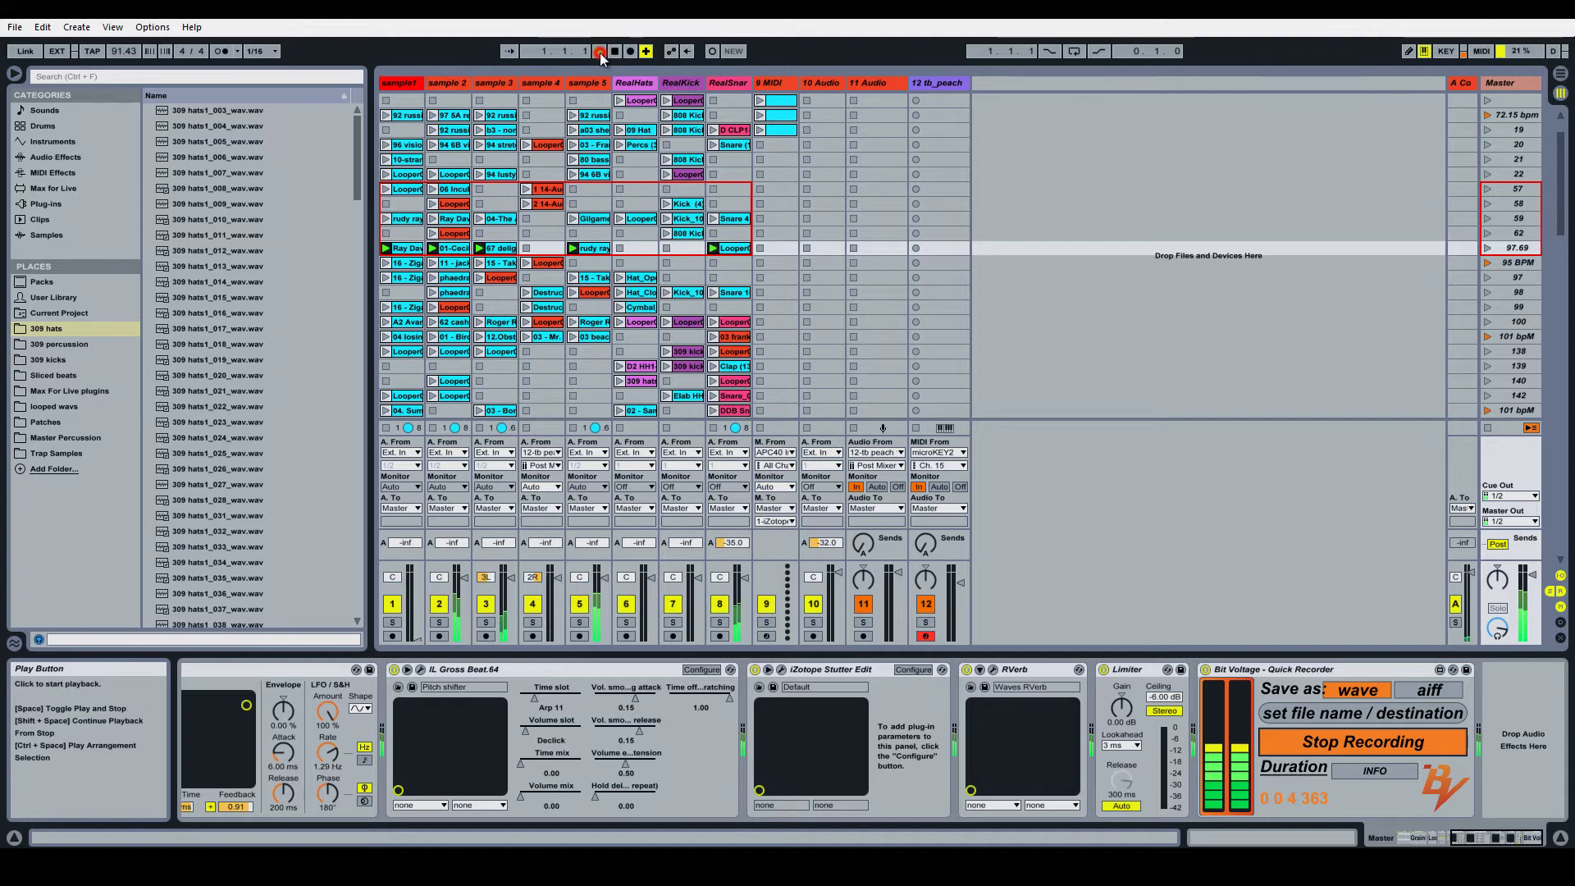
left_click(600, 52)
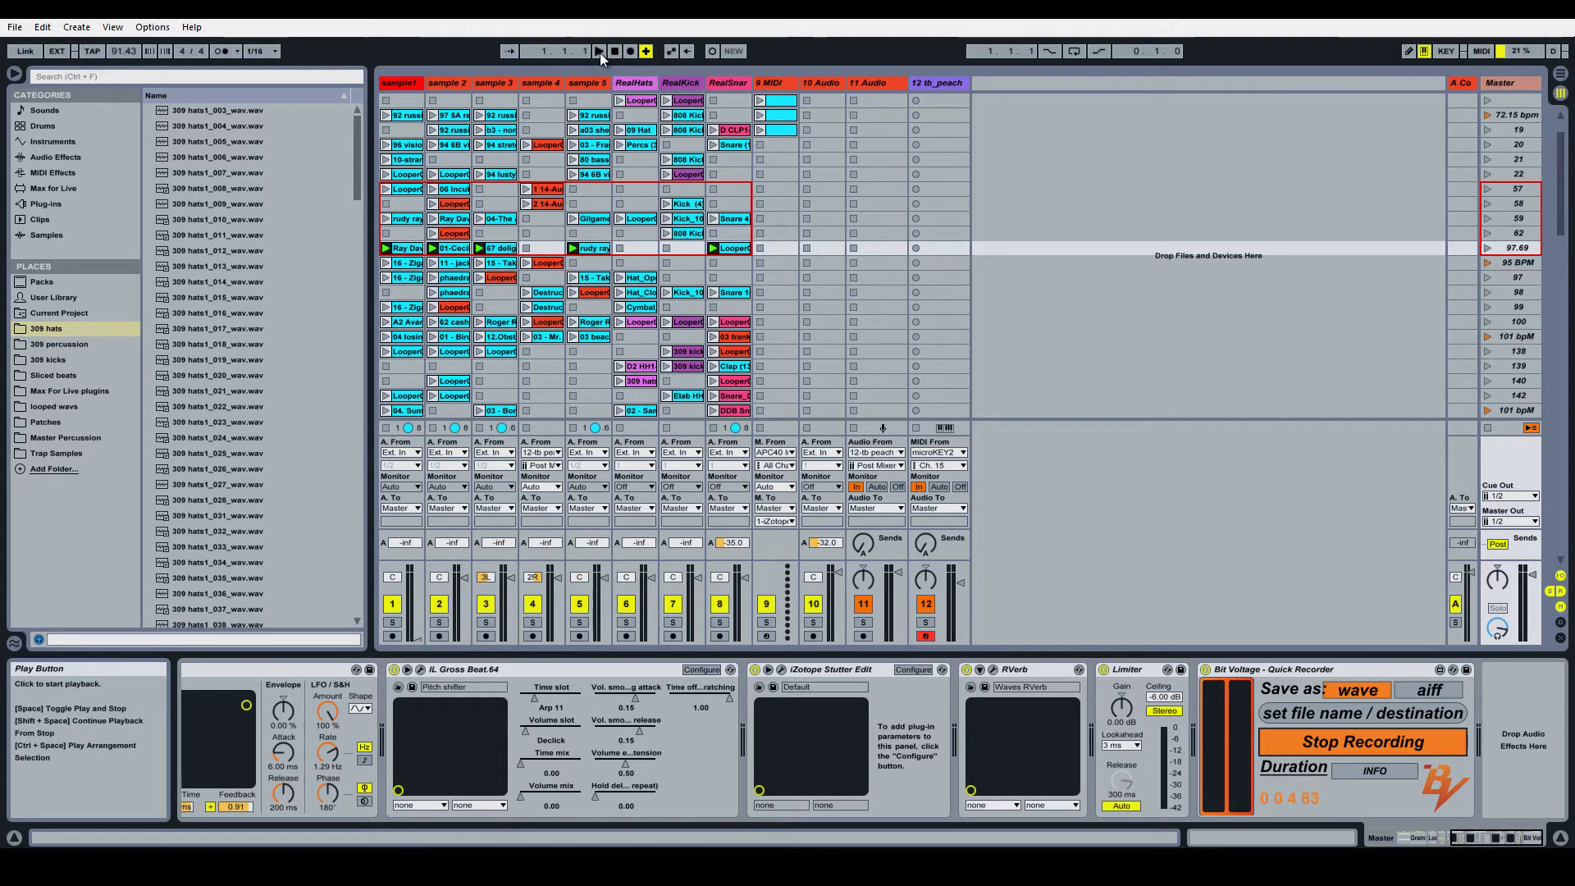
left_click(598, 53)
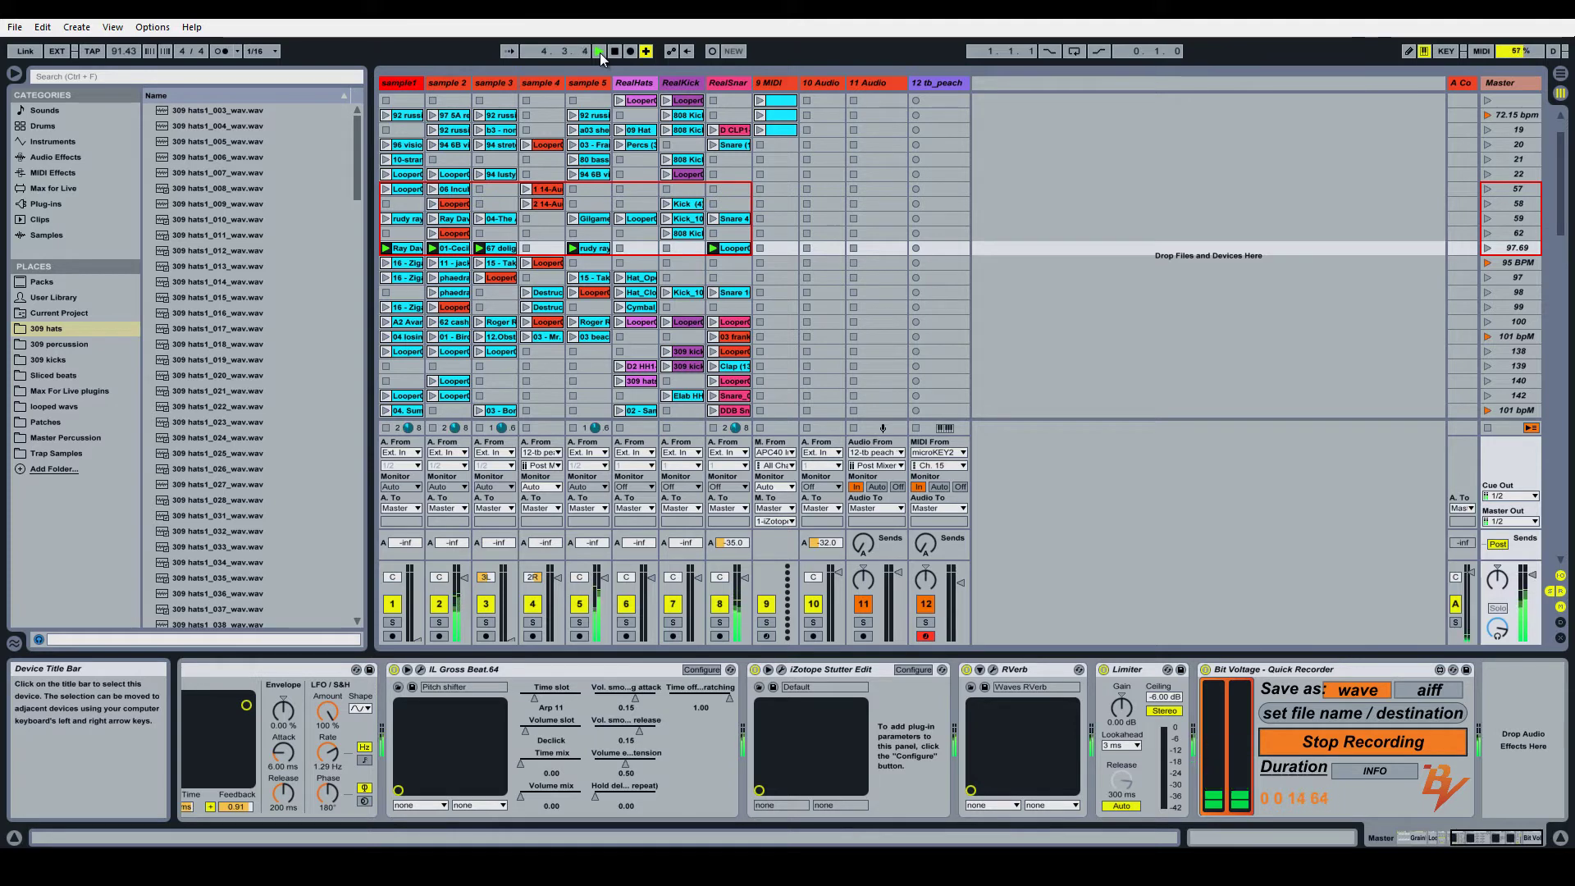
left_click(461, 83)
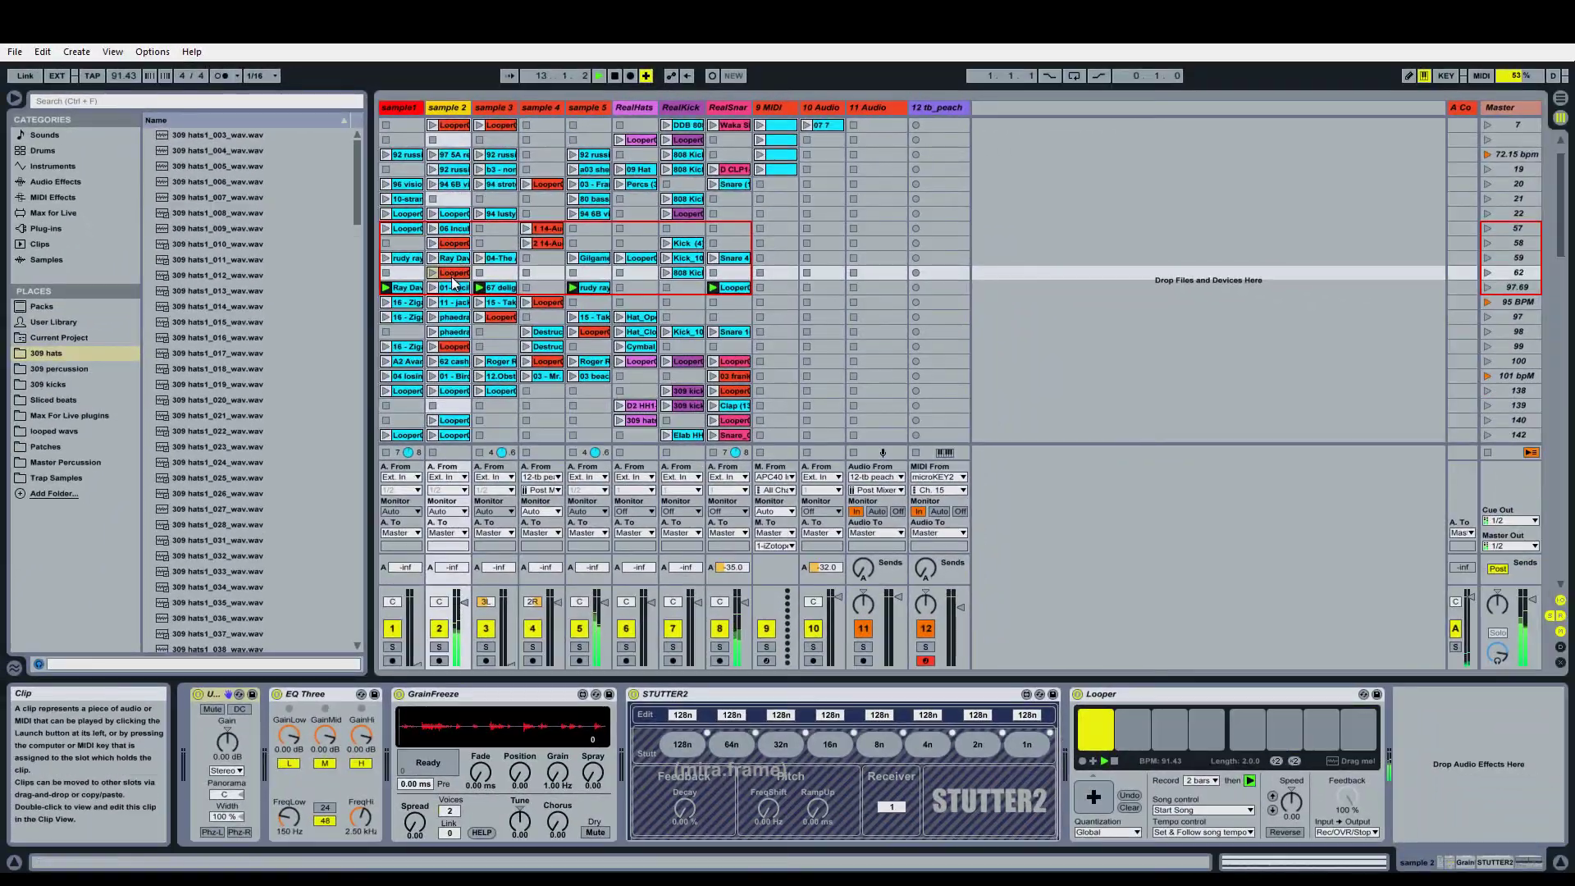
left_click(1136, 695)
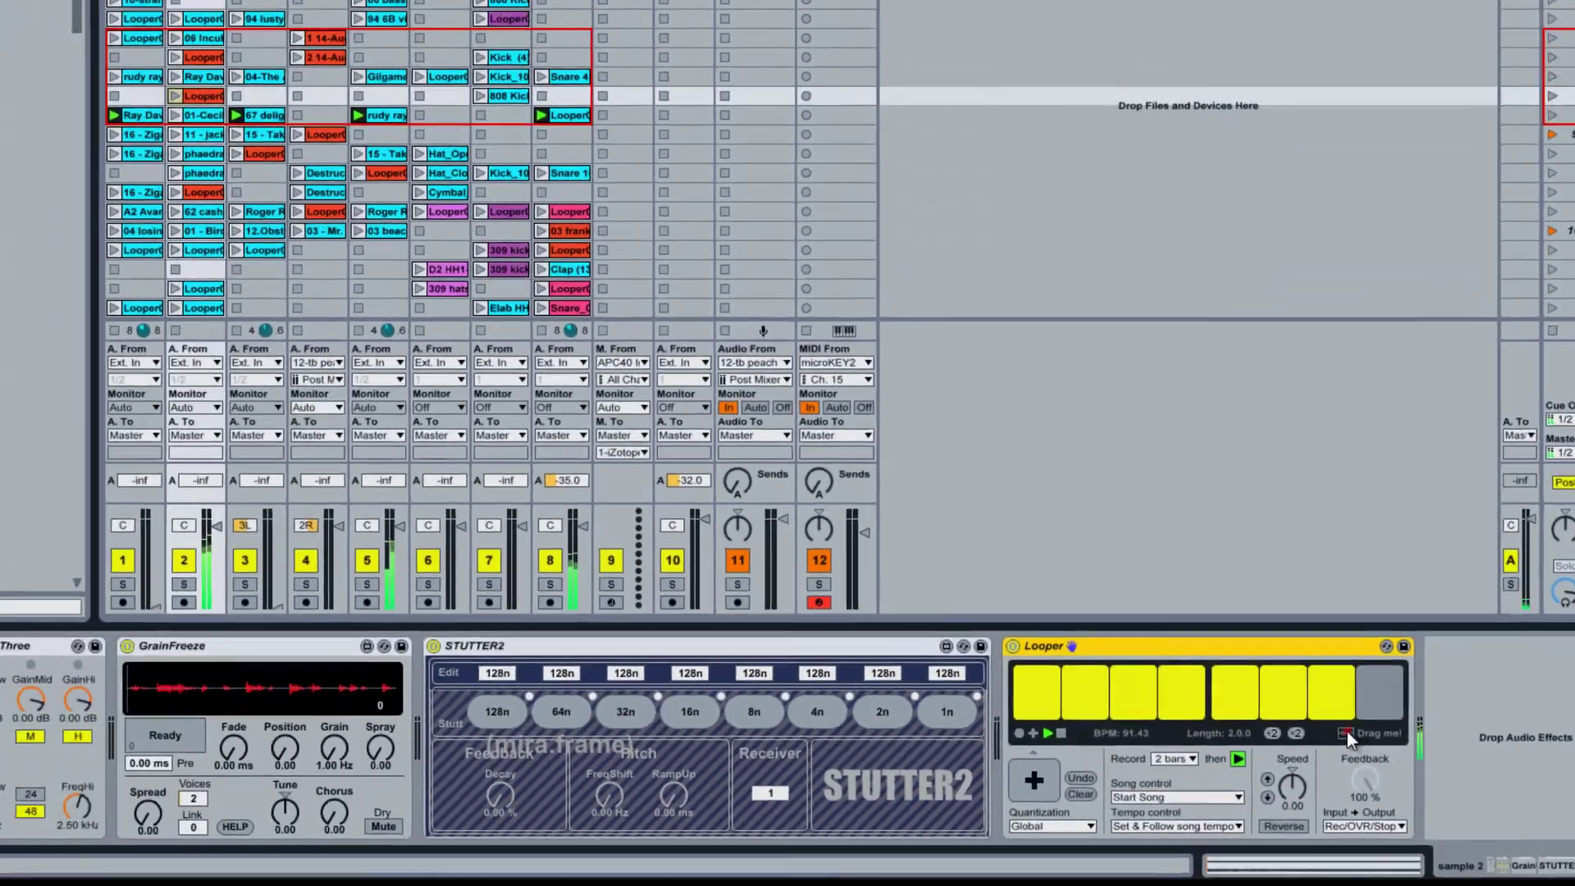
Step: Export the sample 2 Looper's recorded loop to the sample 3 slot in scene 58 and open the new clip's details
left_click_drag(1150, 637, 393, 211)
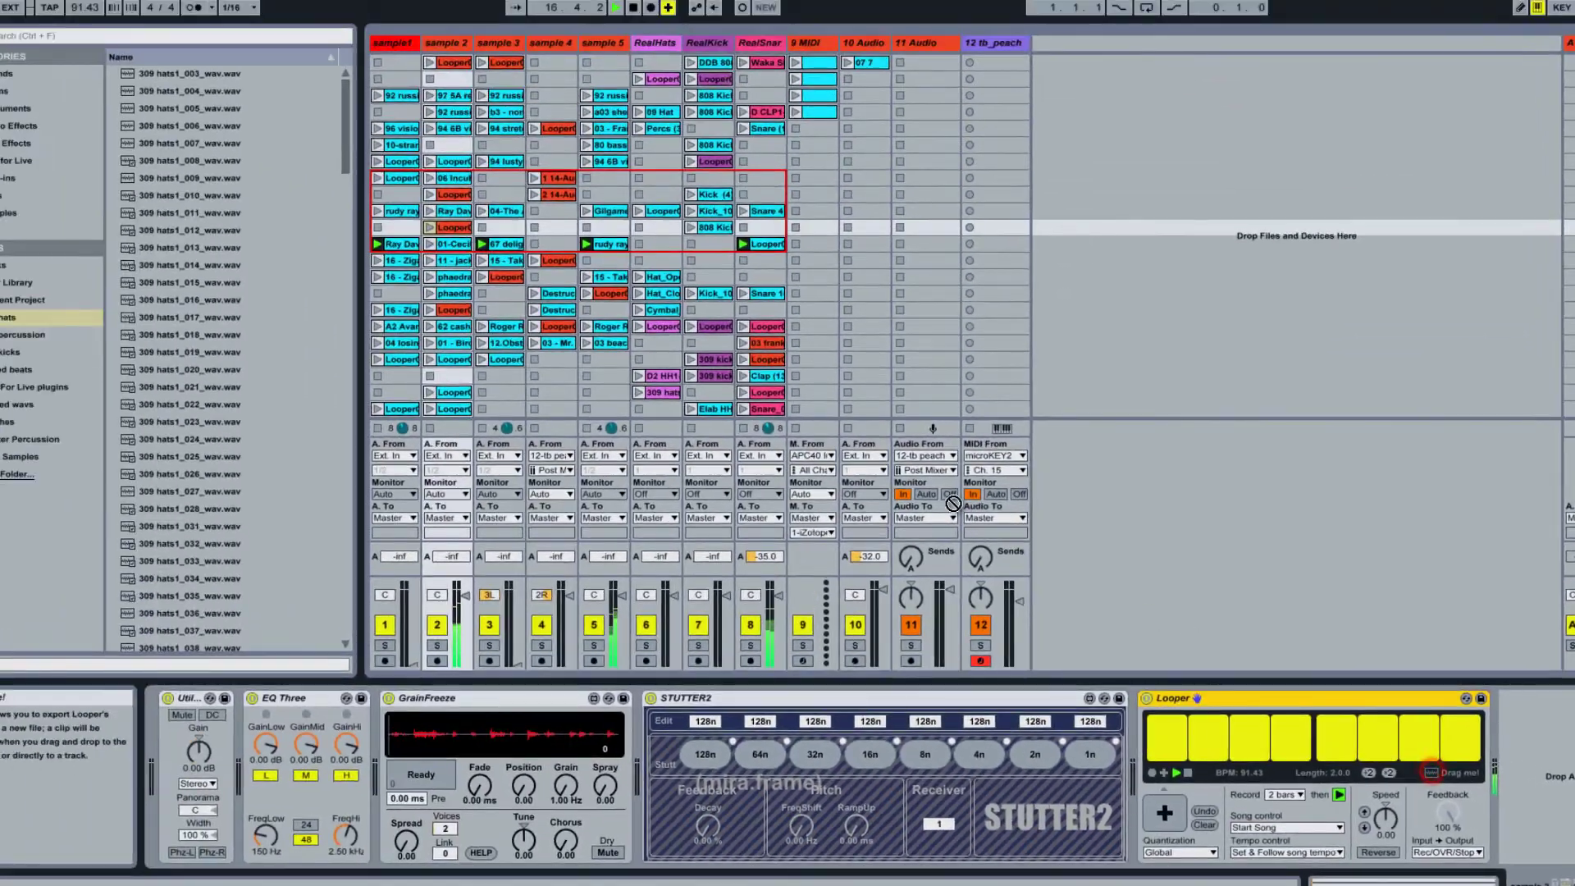
left_click_drag(953, 504, 511, 233)
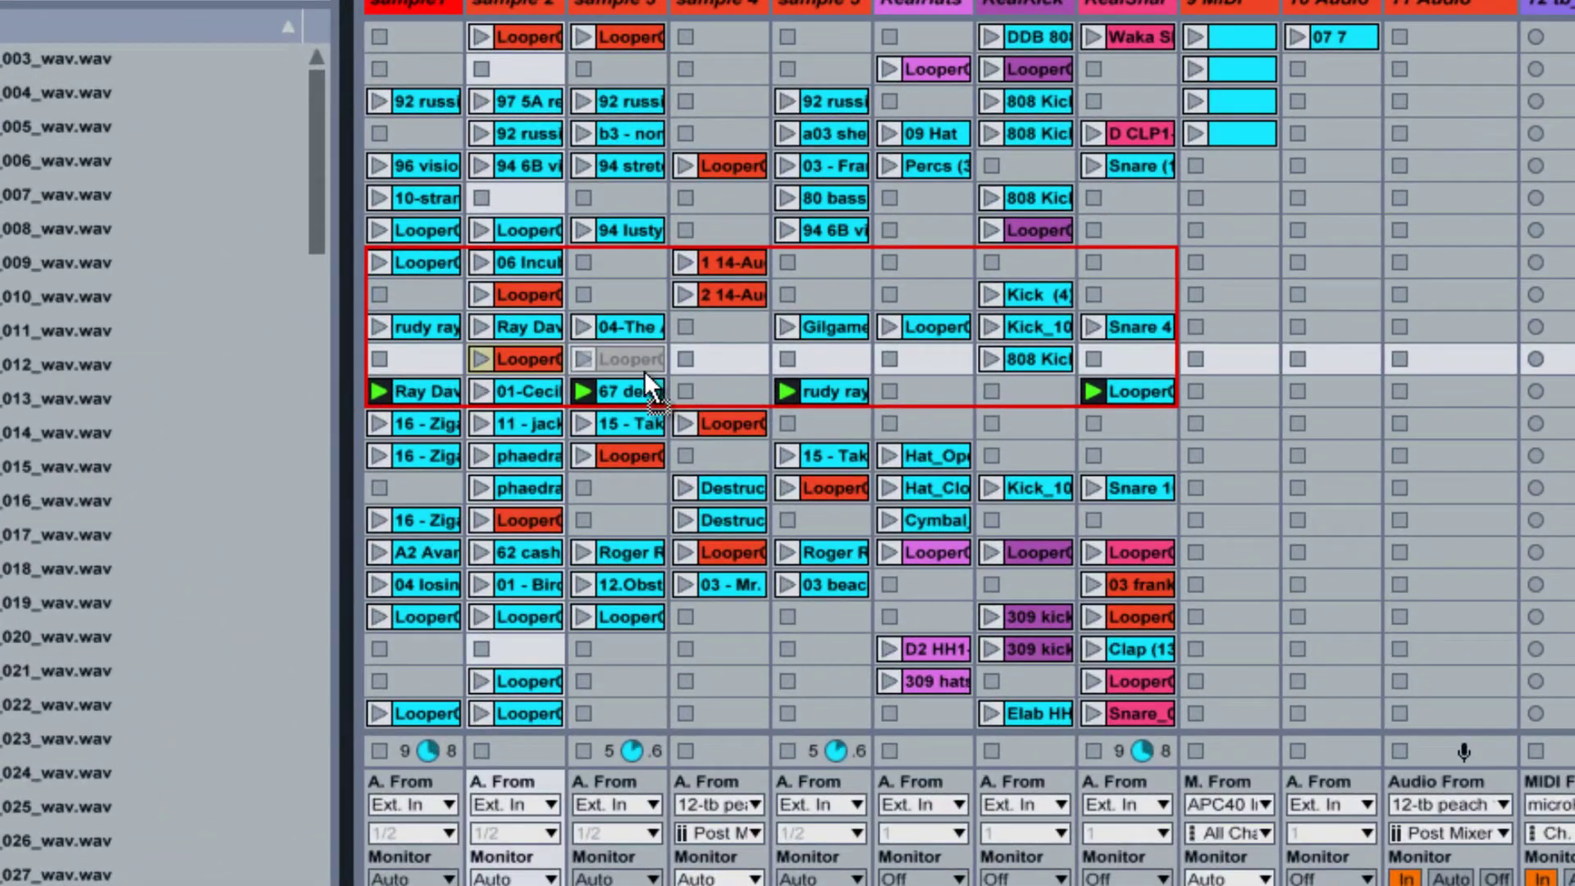
left_click_drag(596, 369, 612, 298)
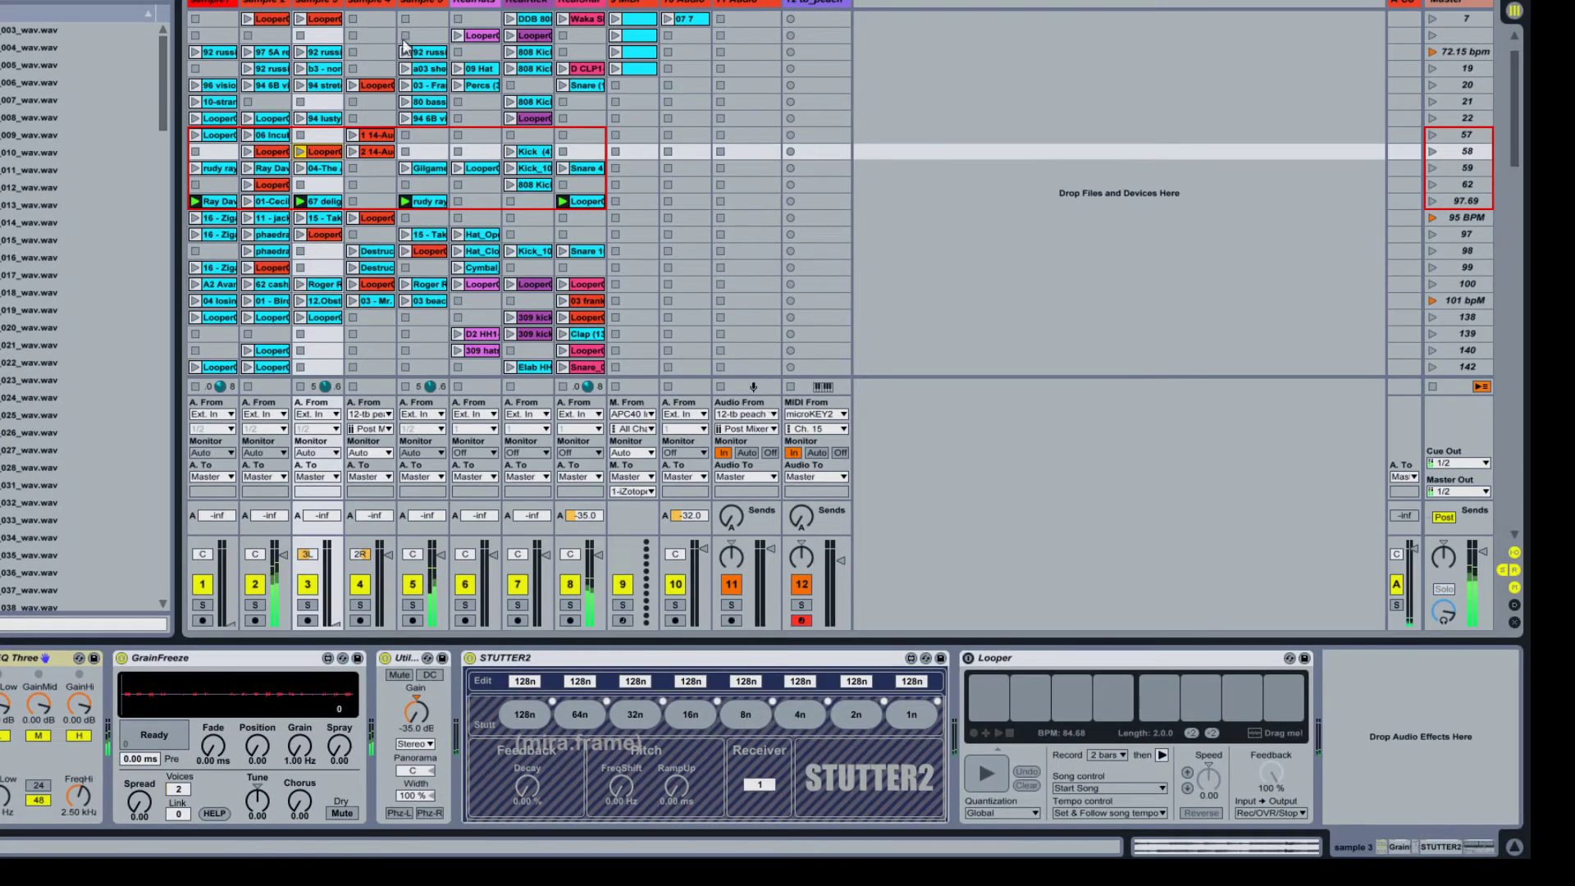
double_click(324, 155)
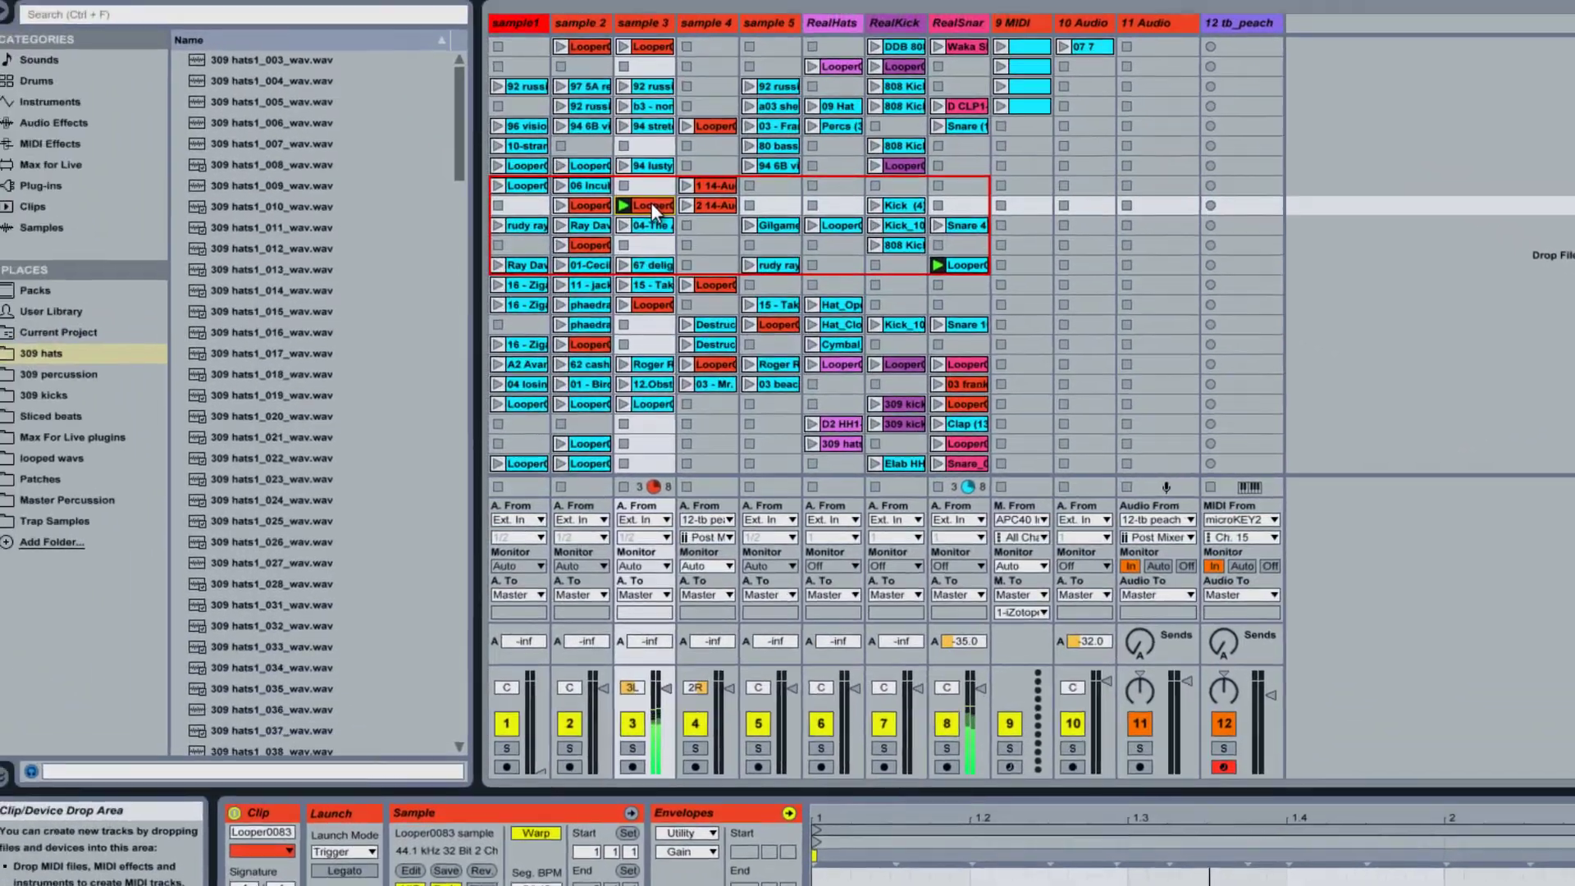
Step: Show the exported loop clip in the browser and locate the current project's Samples > Recorded folder
right_click(442, 129)
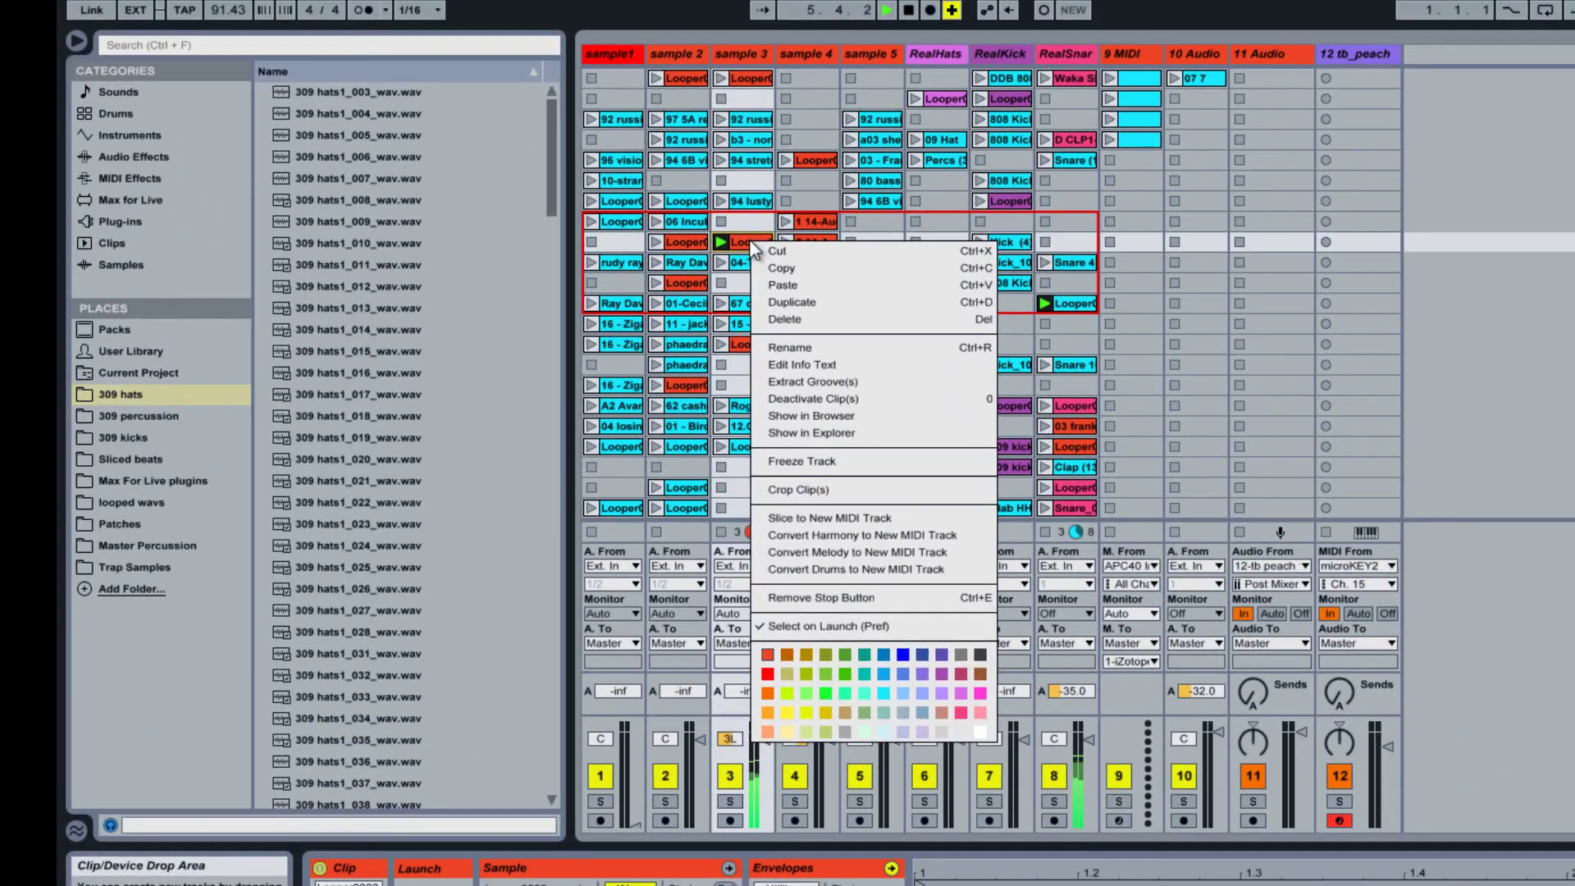
left_click(843, 416)
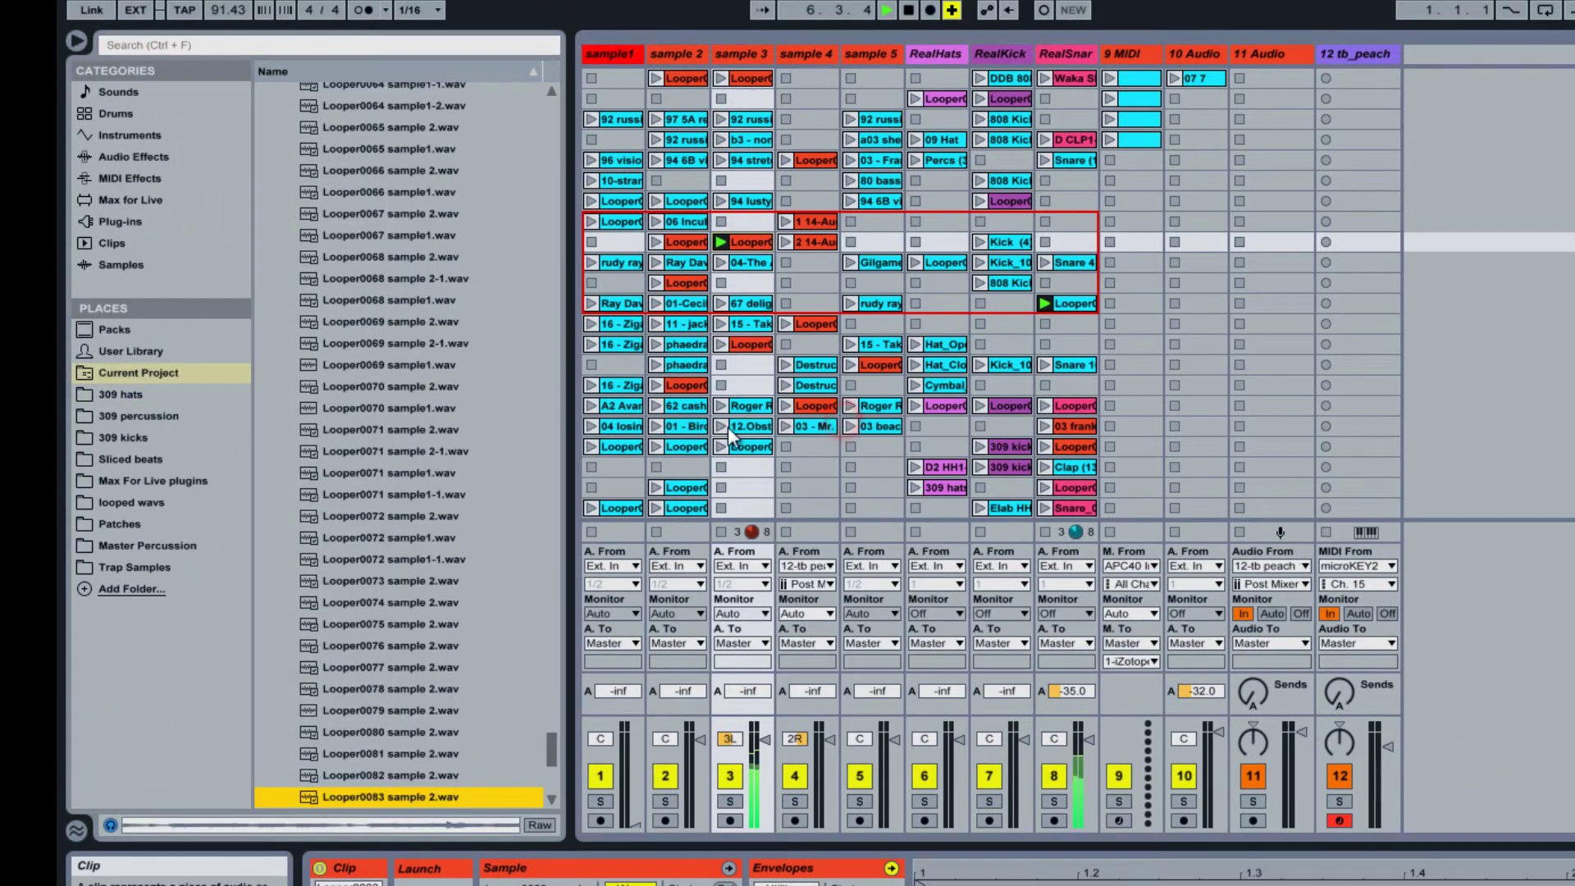
left_click_drag(549, 747, 553, 102)
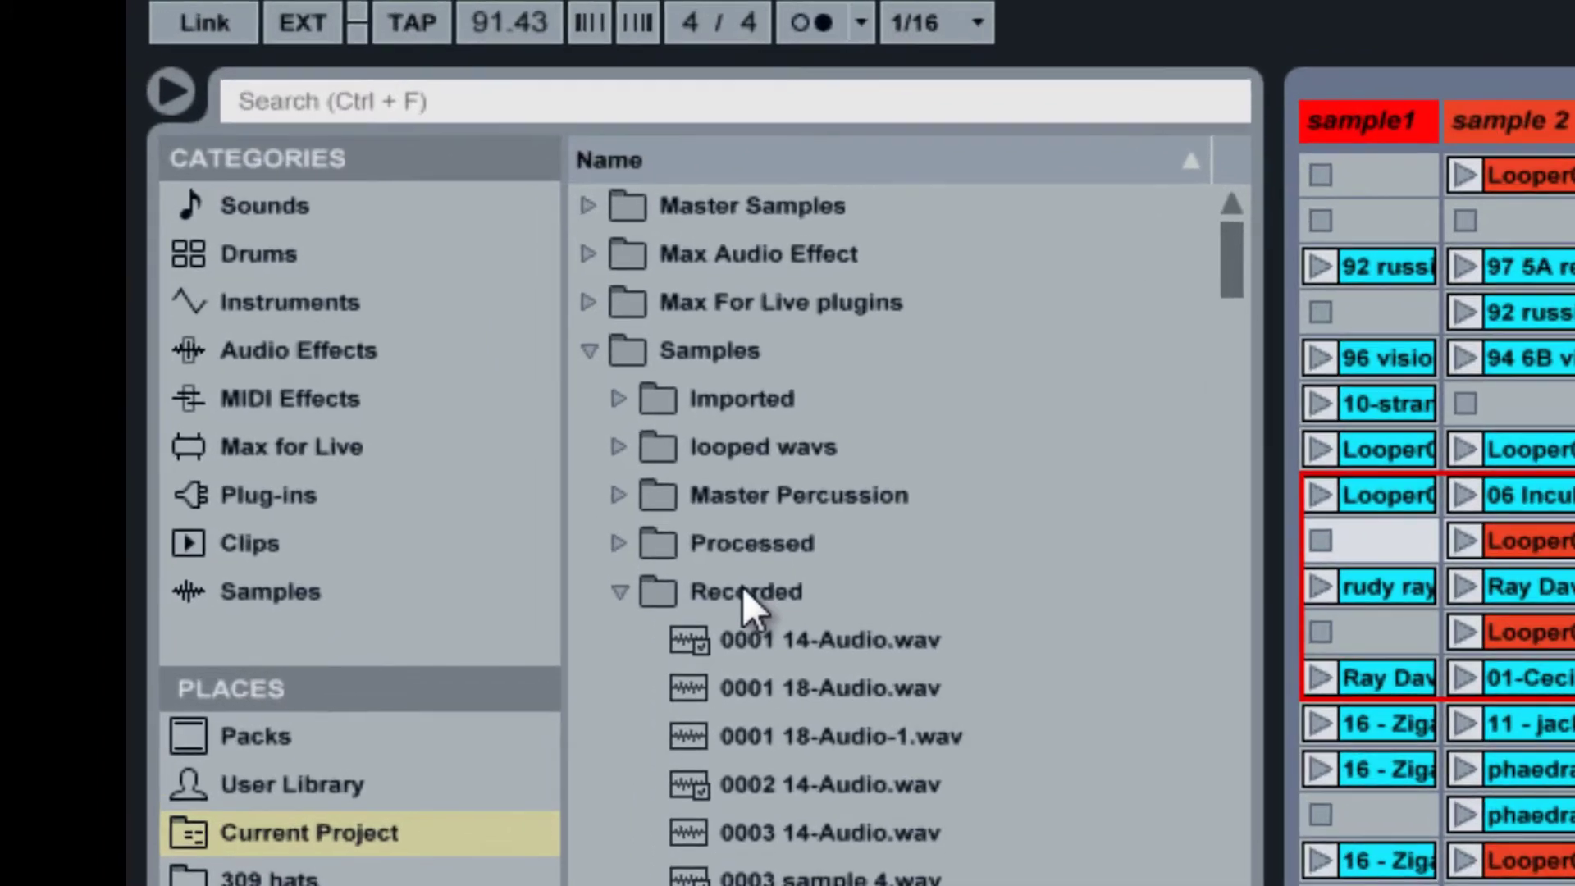
left_click(332, 263)
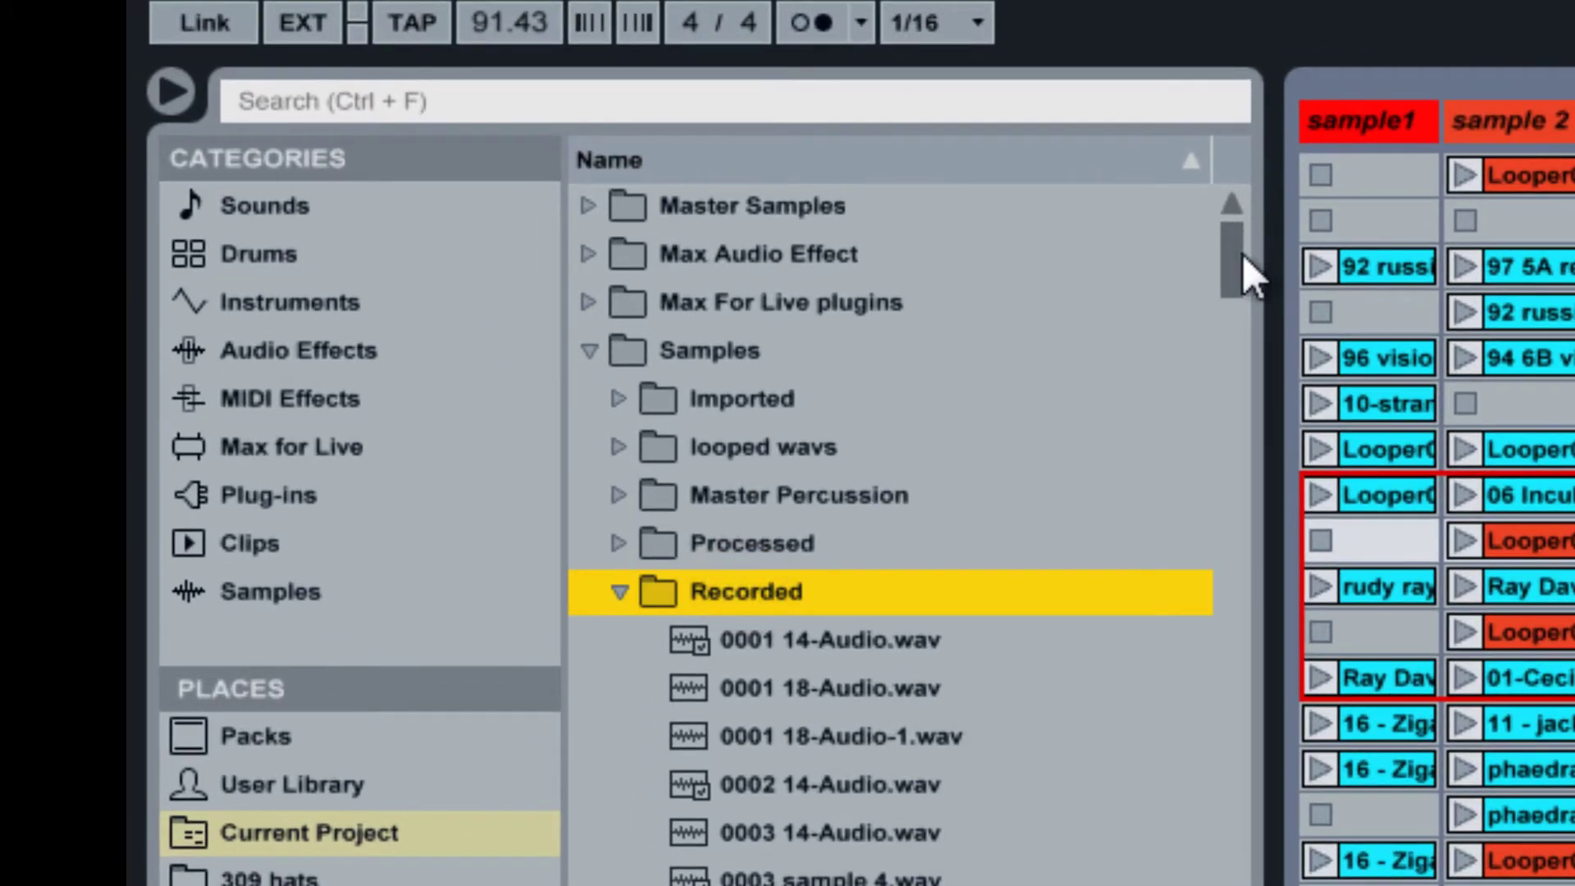
left_click_drag(1228, 259, 1229, 273)
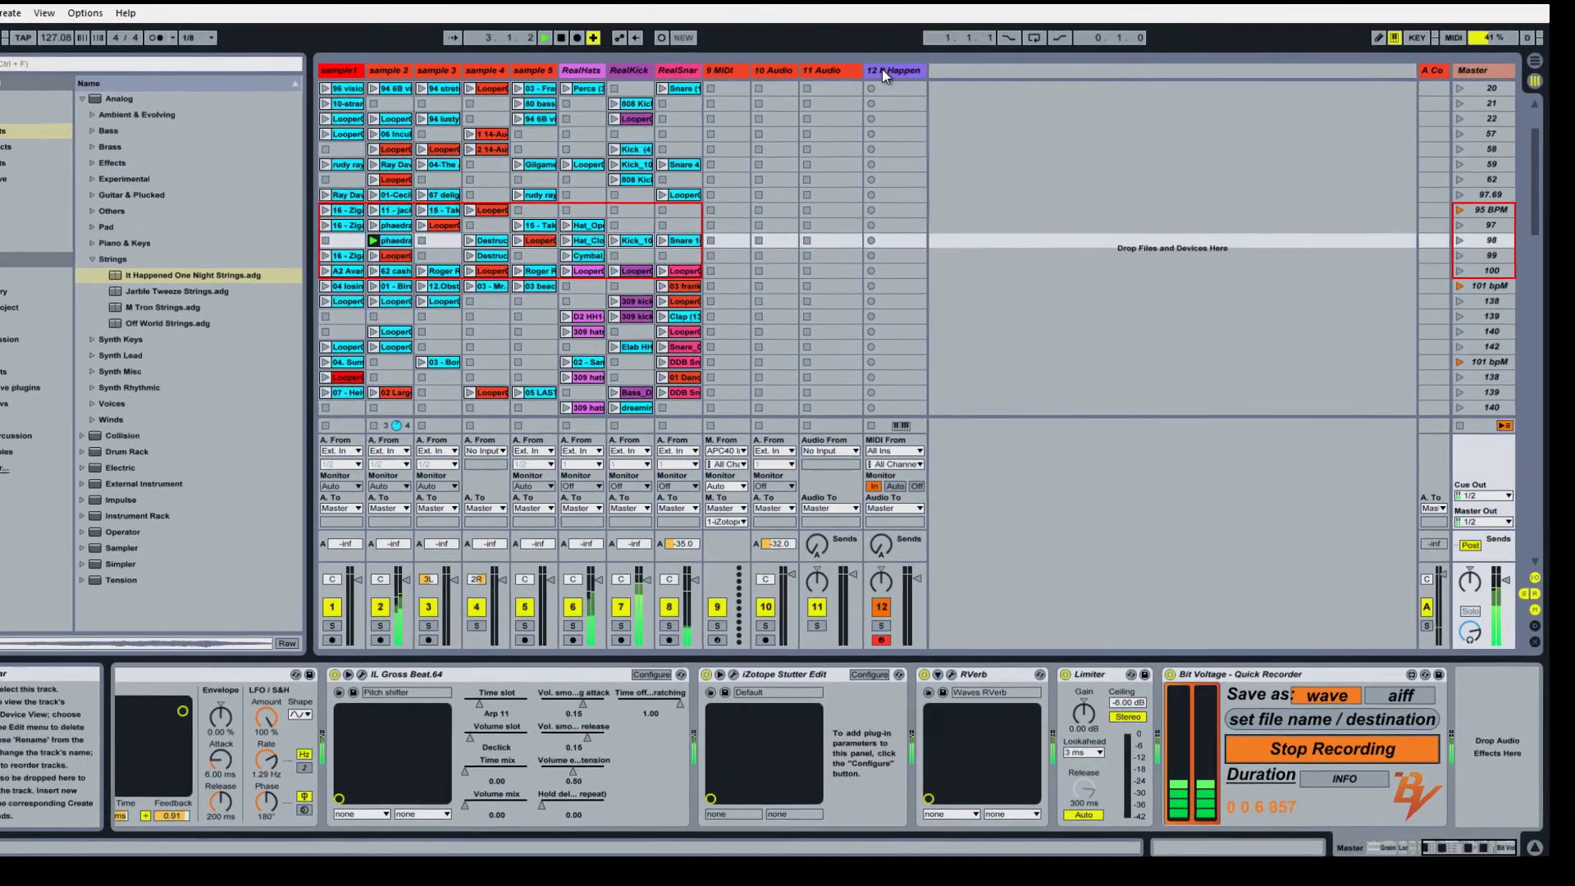
Step: Set the 11 Audio track's audio input to 12-It Happened One Night Strings, Post Mixer, with monitoring set to In
left_click(882, 71)
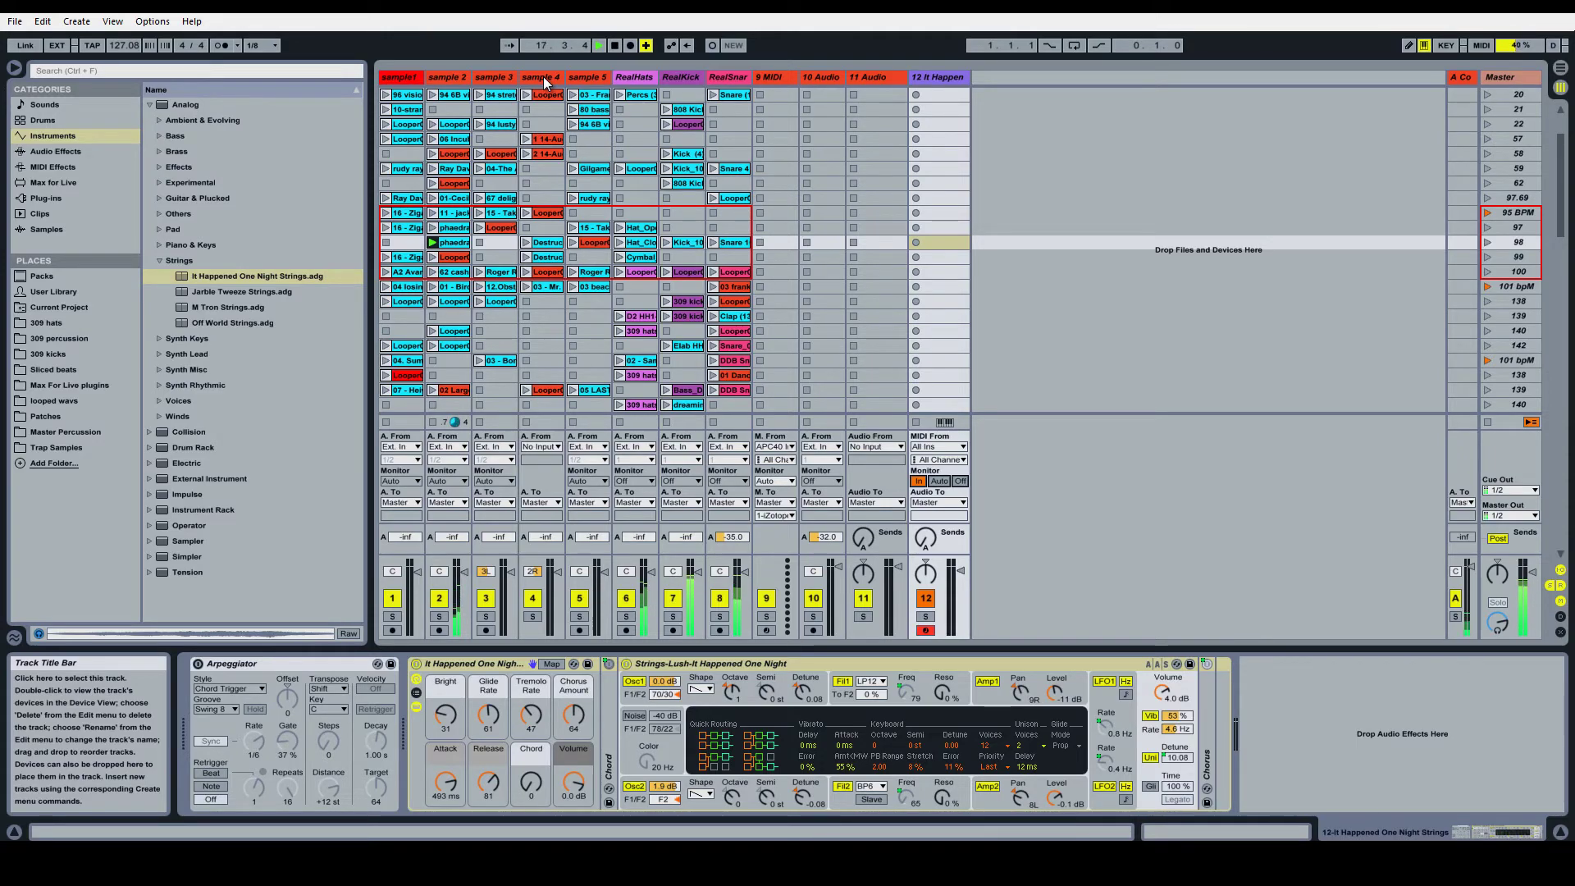
left_click(872, 74)
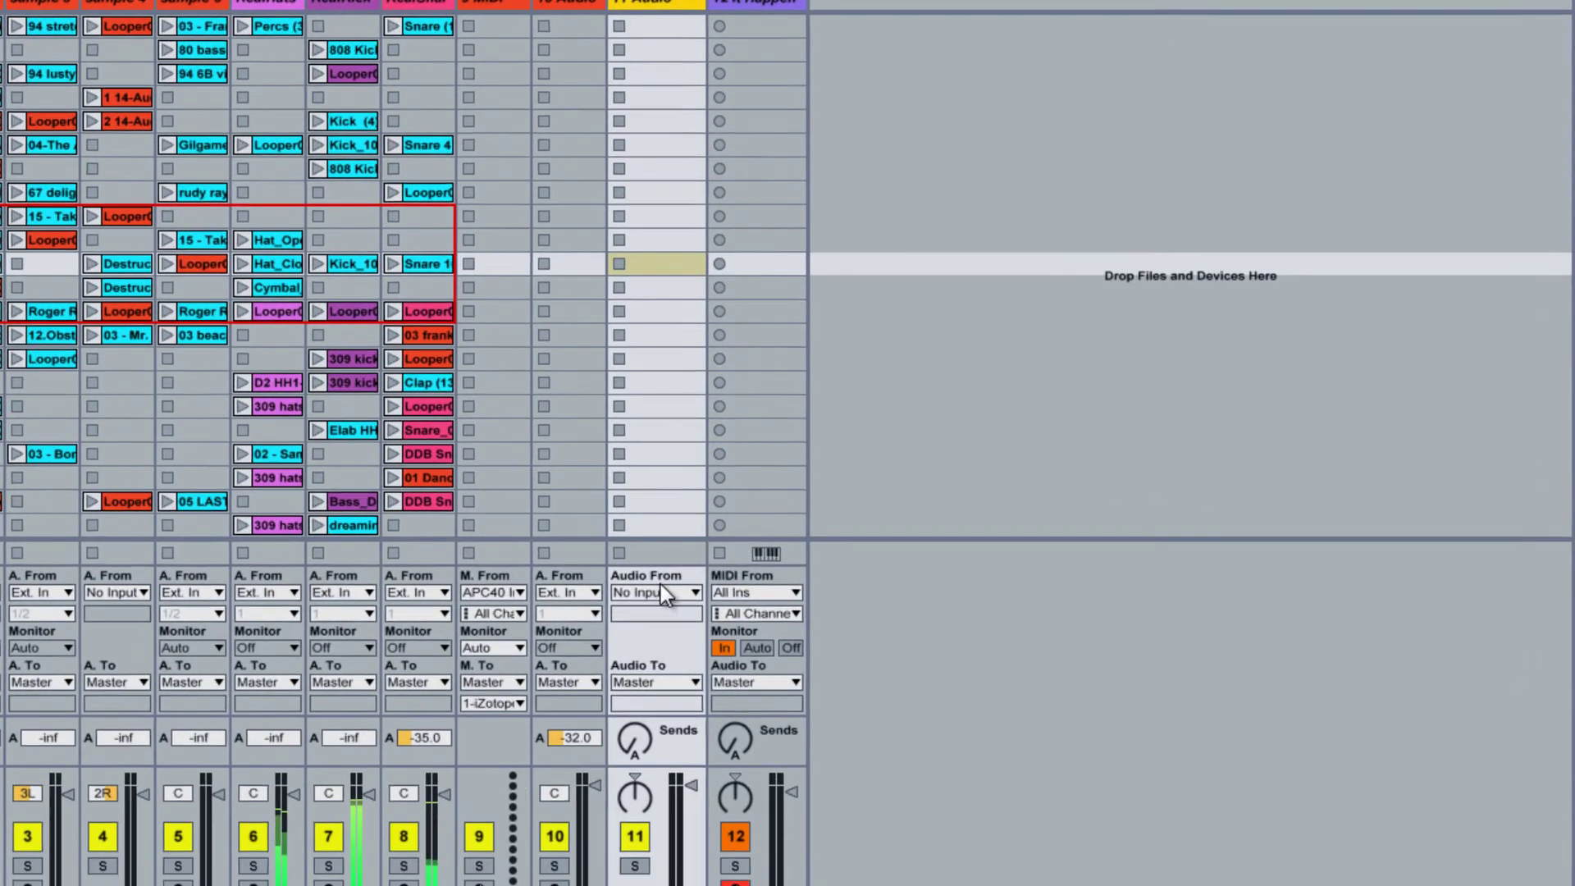
left_click(683, 600)
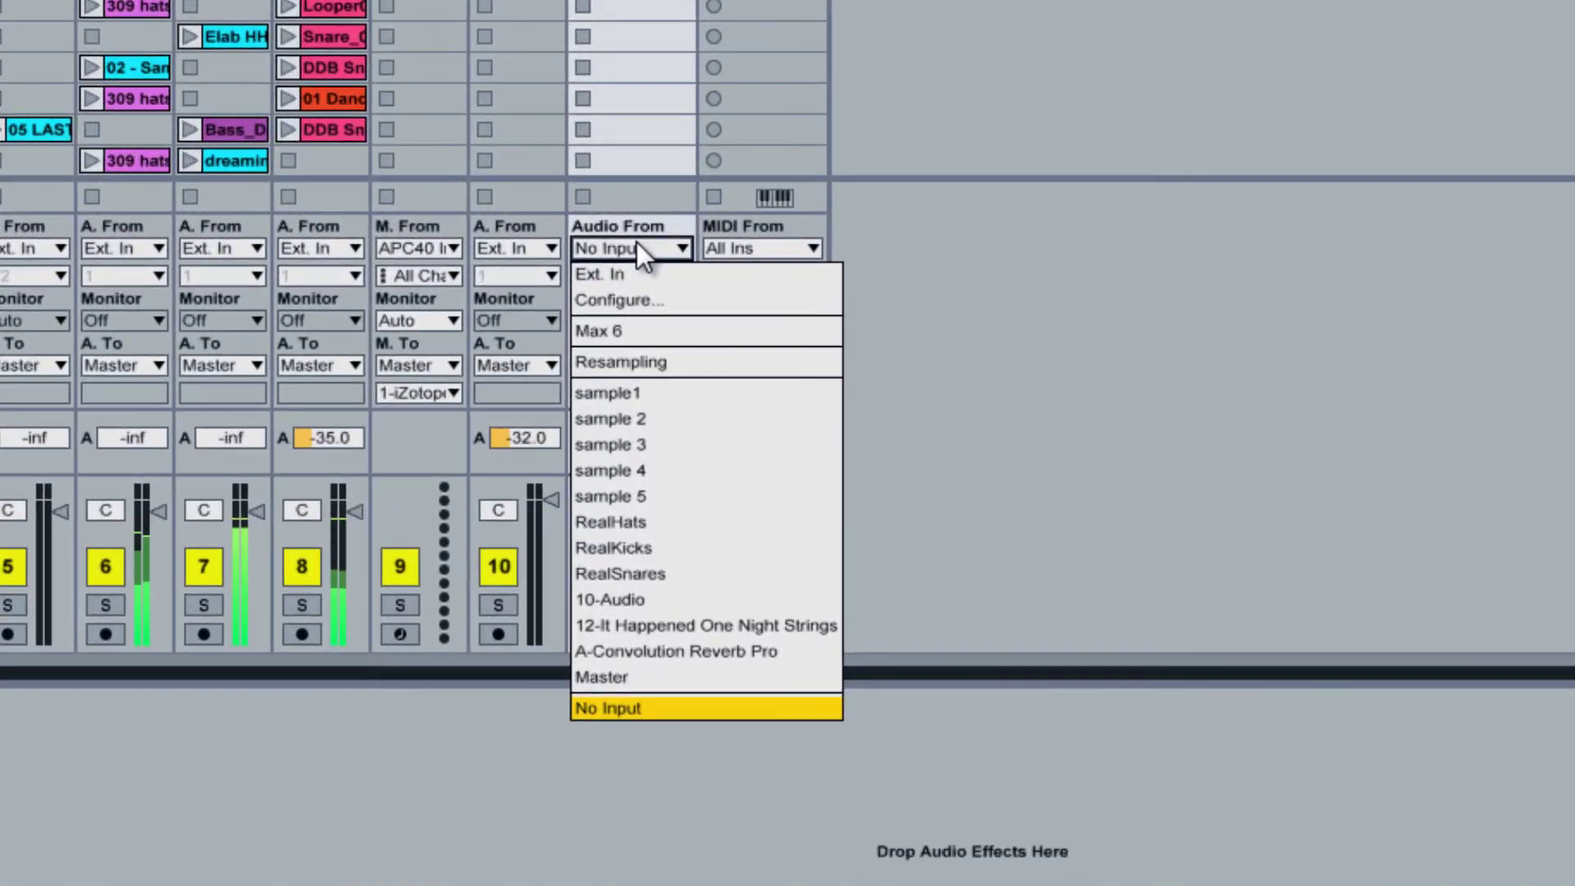
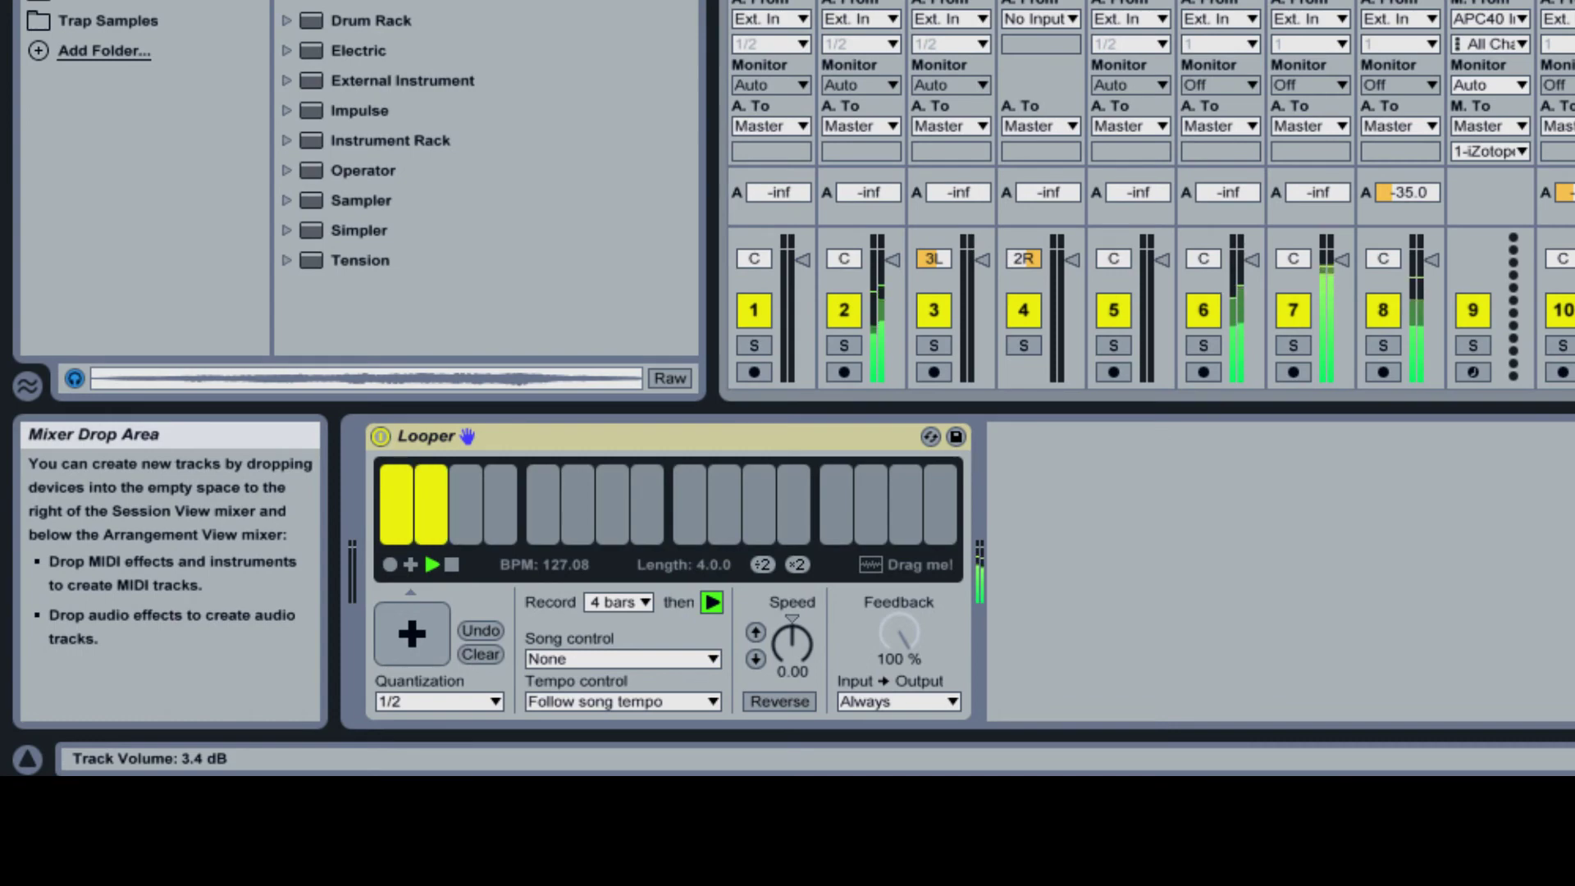
Step: Select the Looper on the 11 Audio track and try to export its recorded loop to a clip slot
left_click(607, 446)
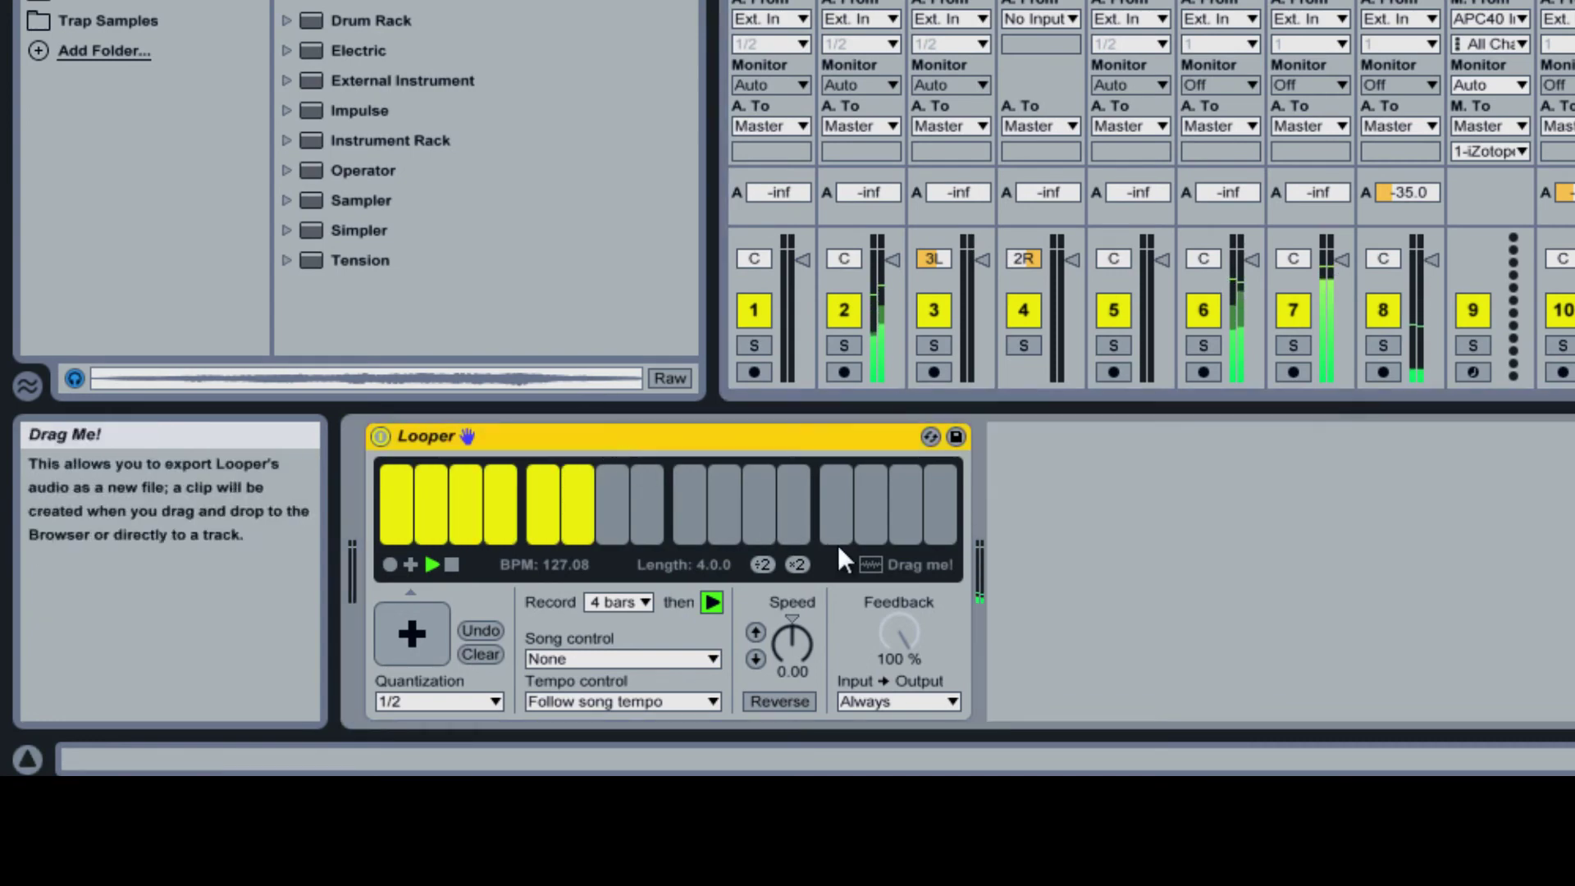
left_click_drag(872, 563, 661, 232)
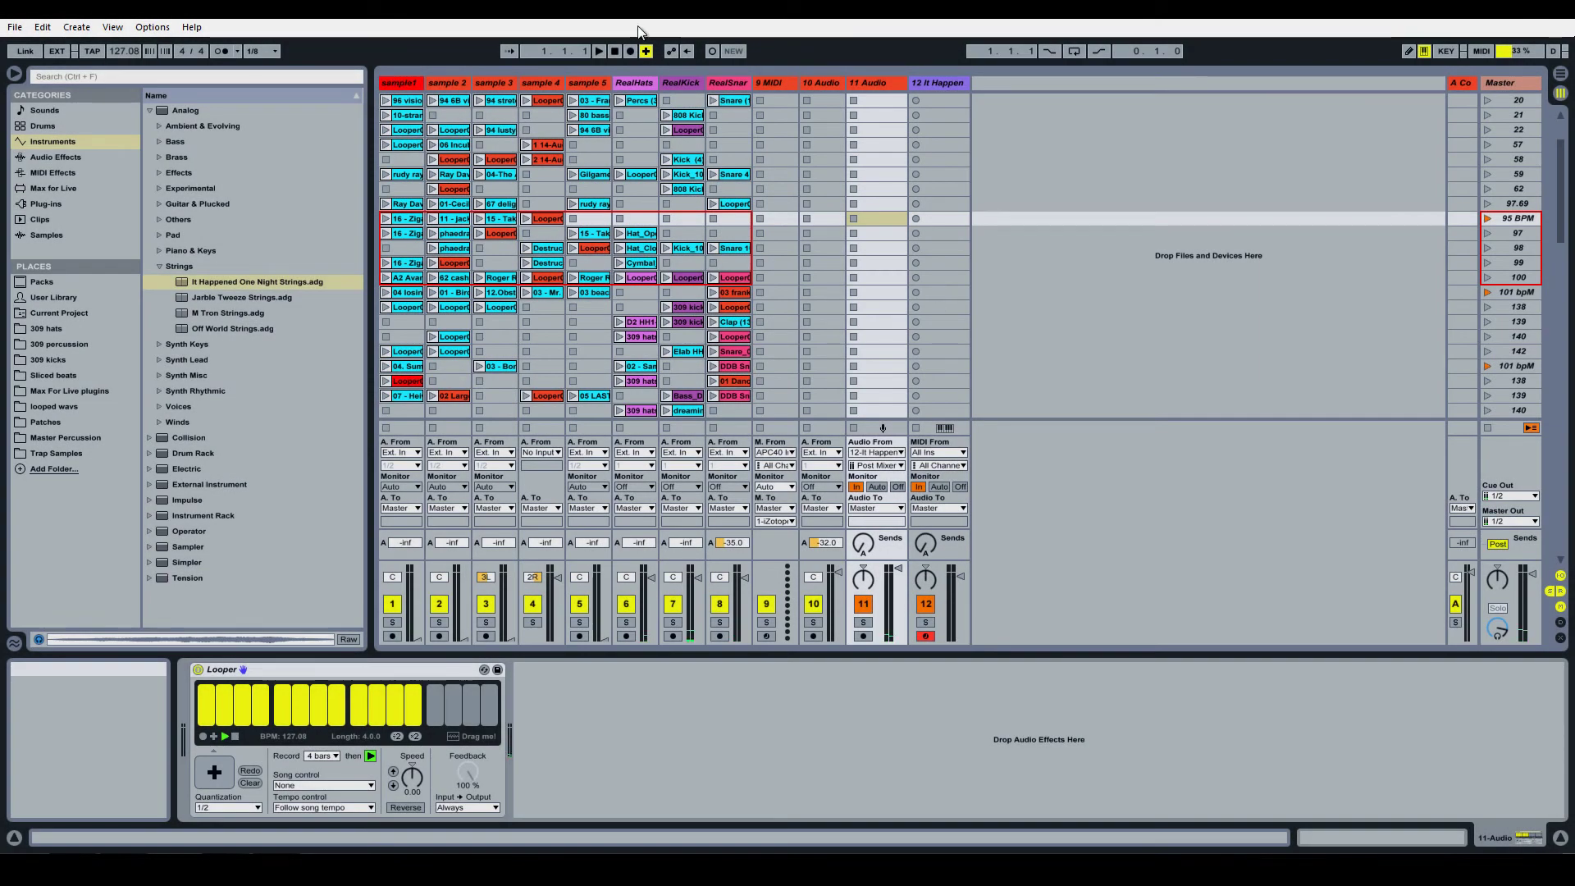
Step: Start song playback and overdub a new layer onto the loop in the 11 Audio track's Looper
left_click(603, 51)
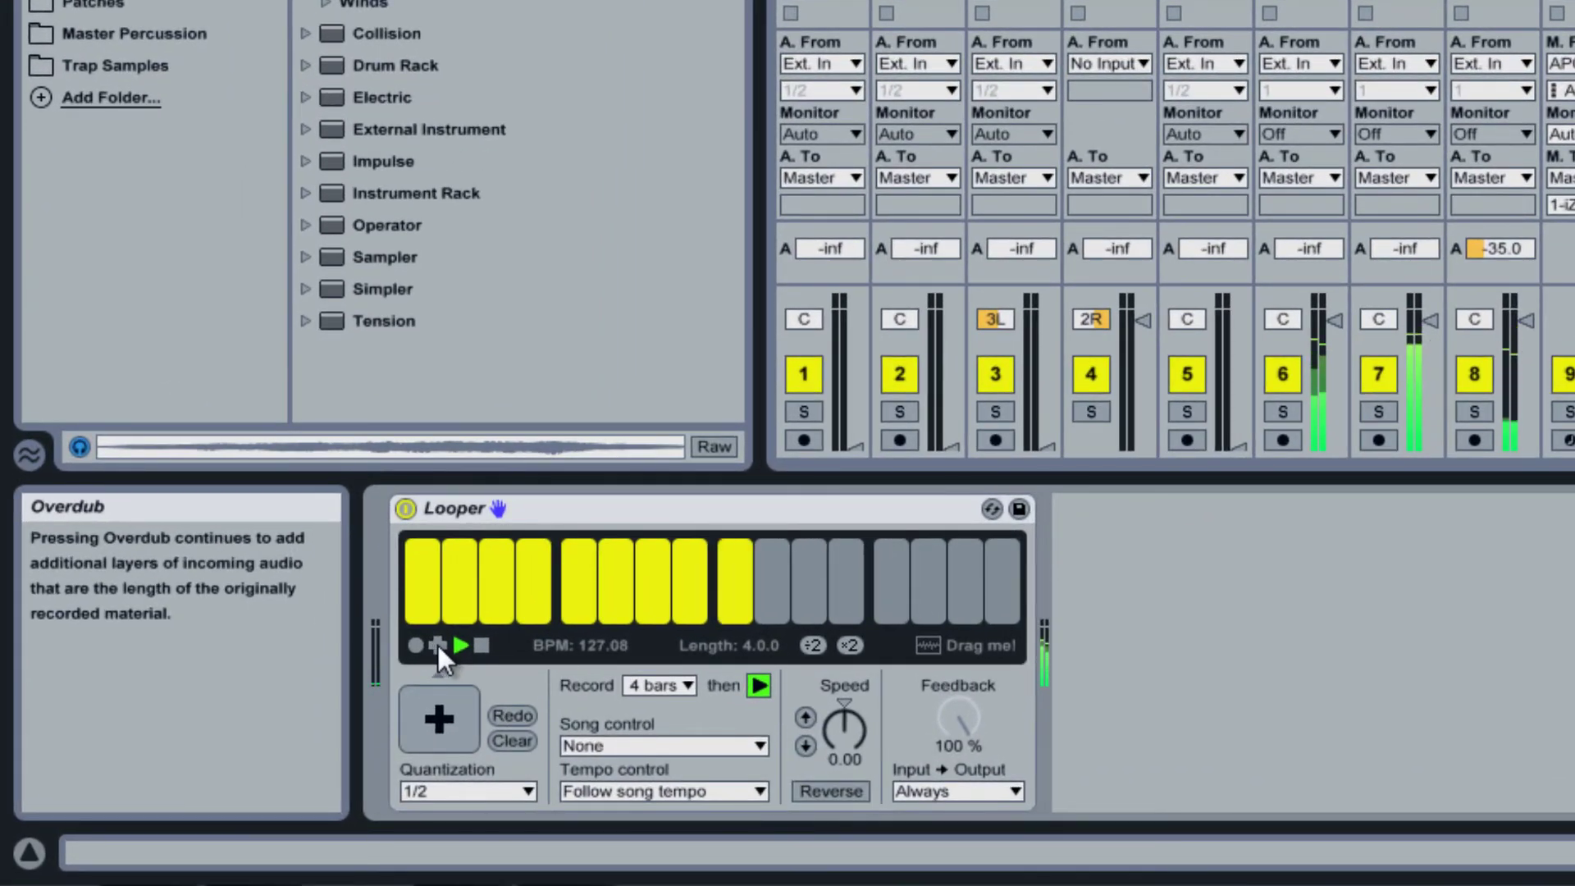
left_click(436, 645)
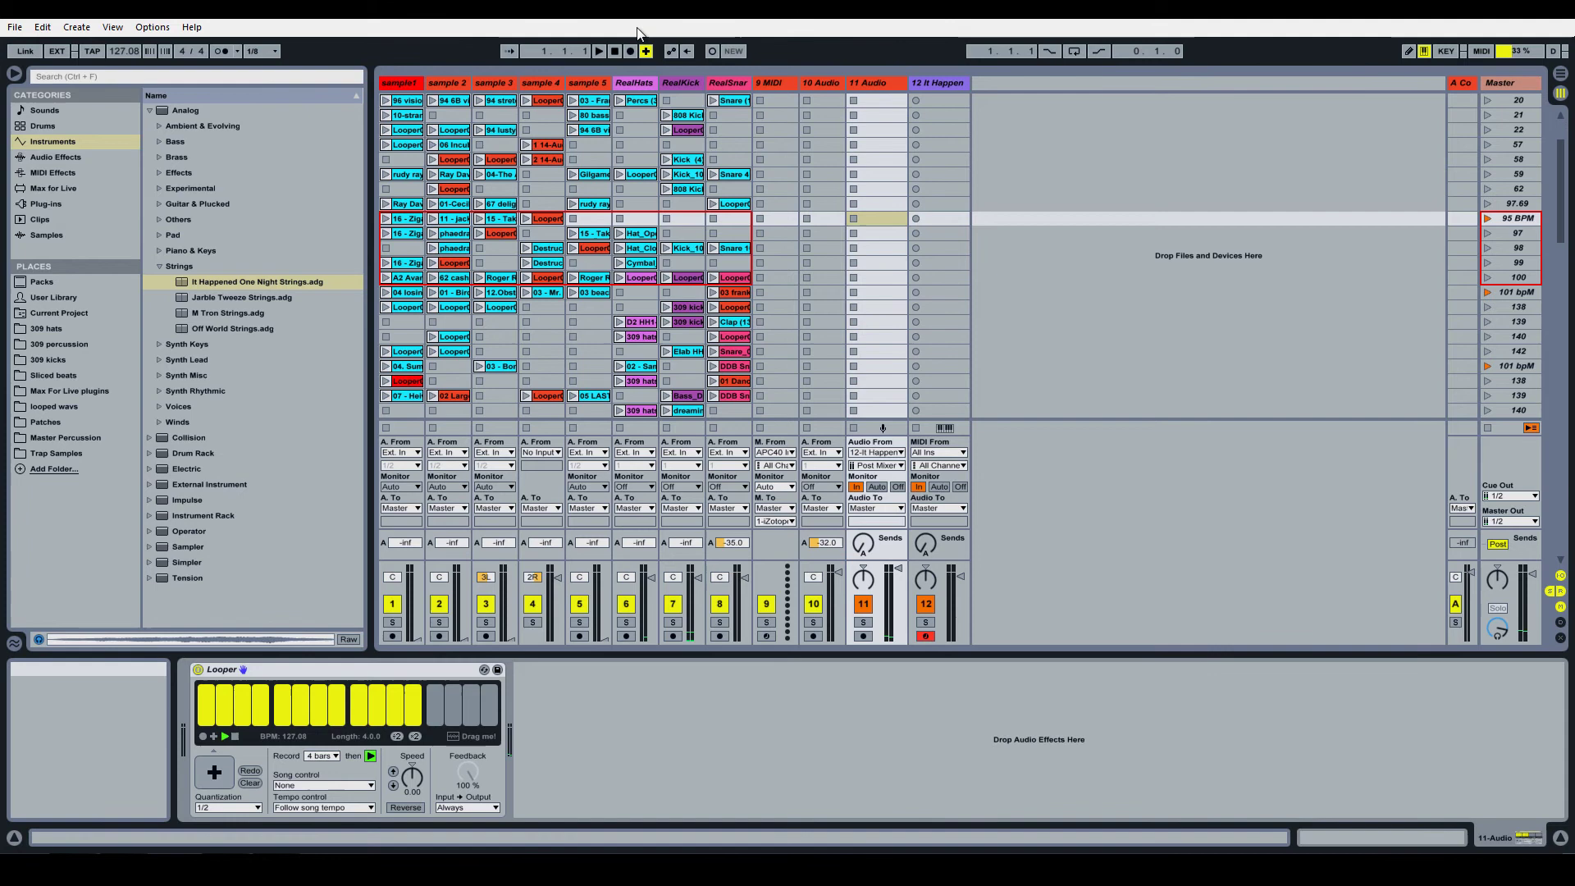
left_click(603, 51)
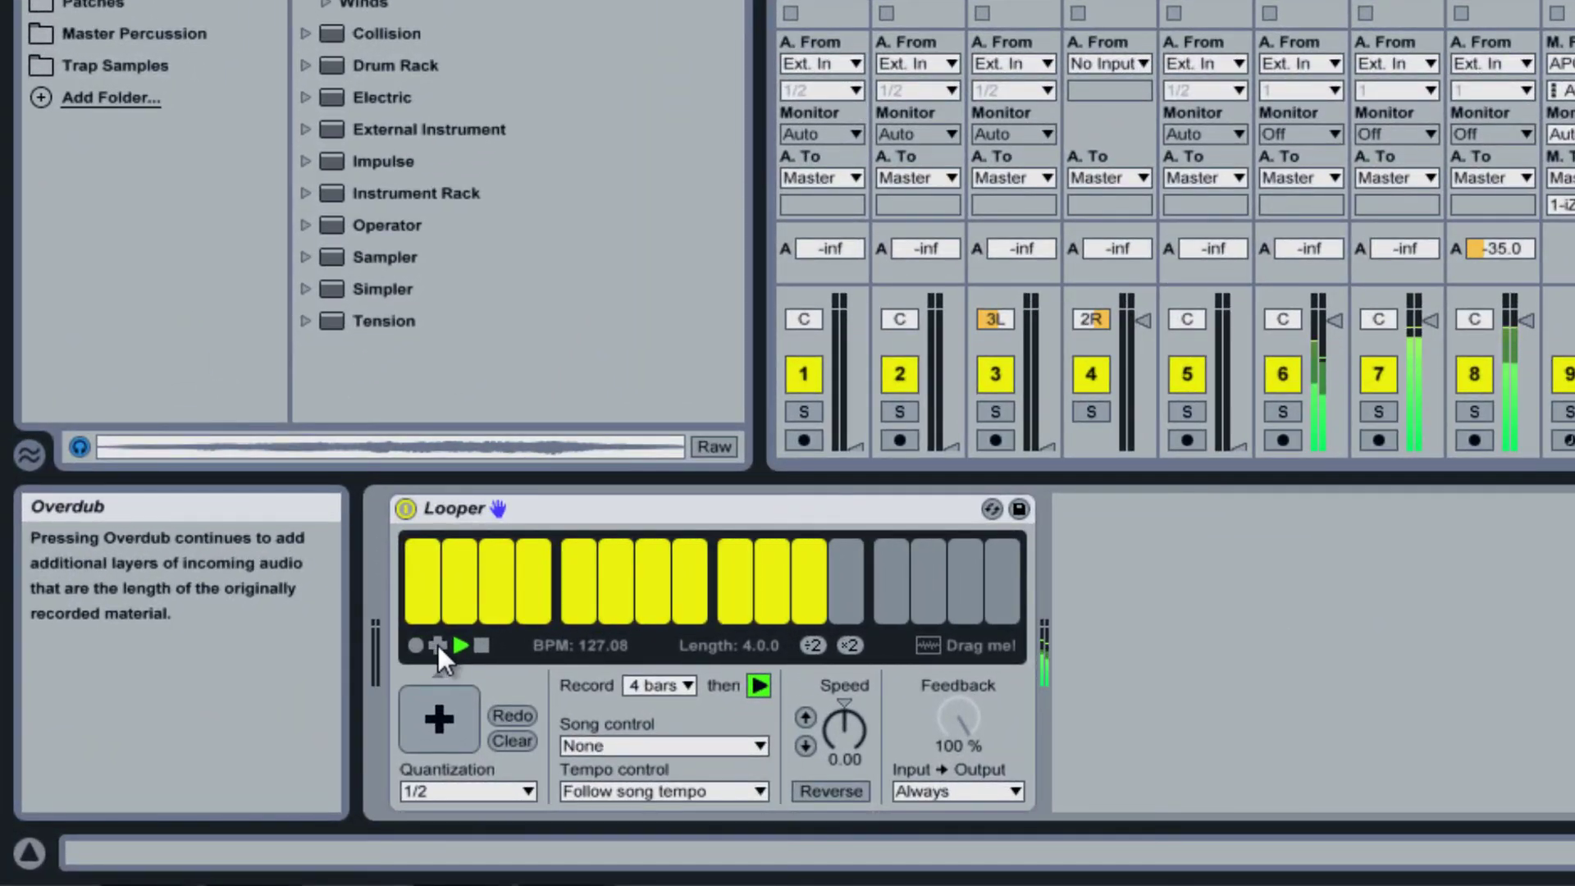
left_click(438, 646)
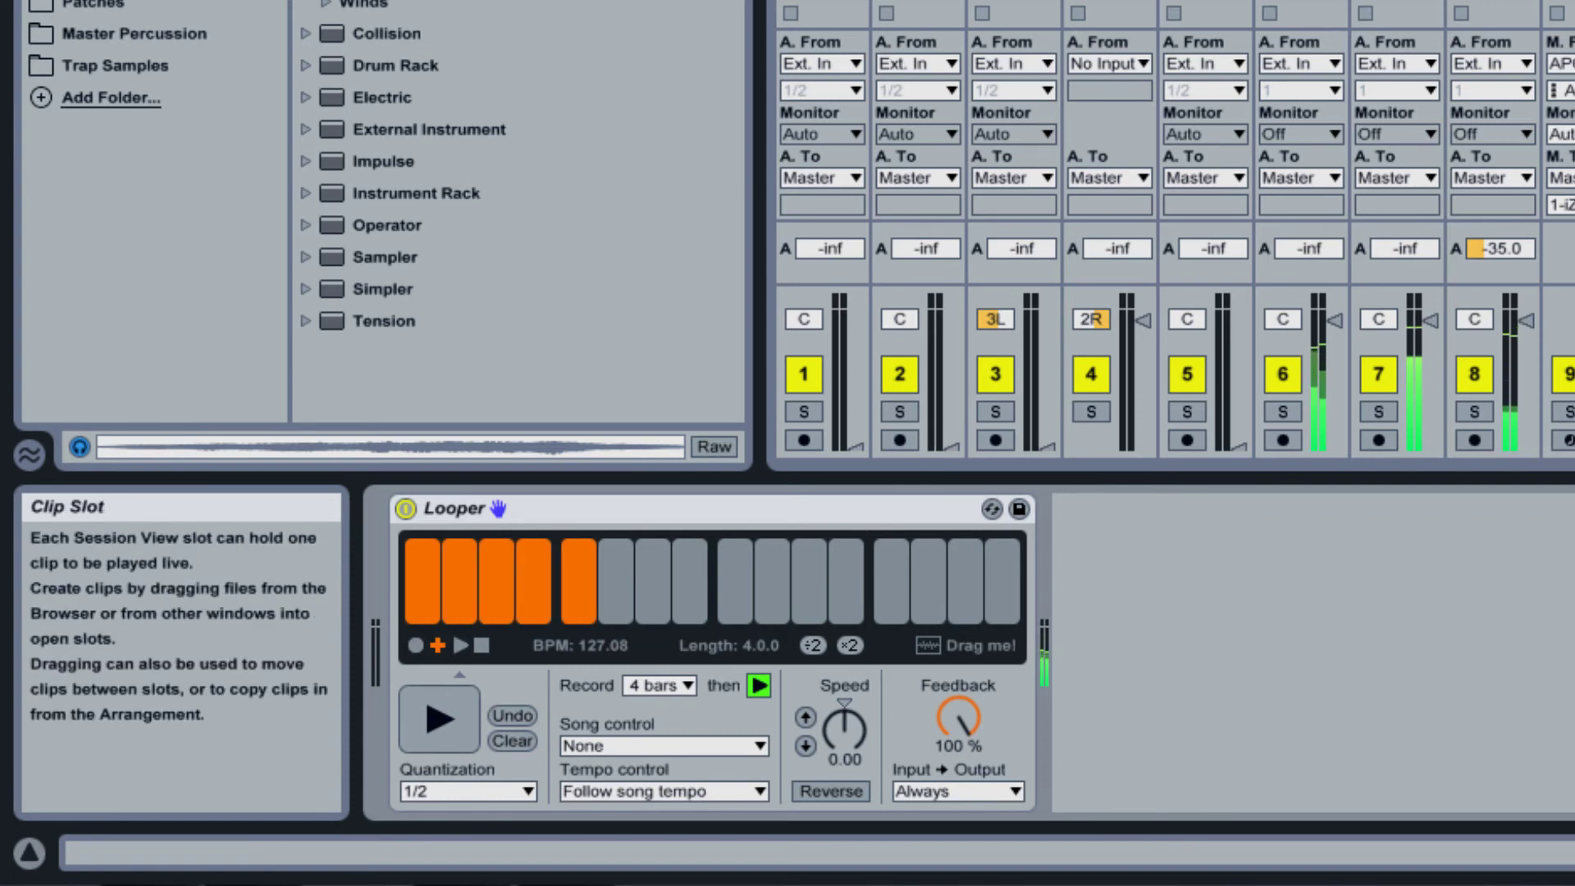
Step: Show the devices of the It Happened One Night Strings track and start adjusting the octave of Osc1
left_click(1330, 4)
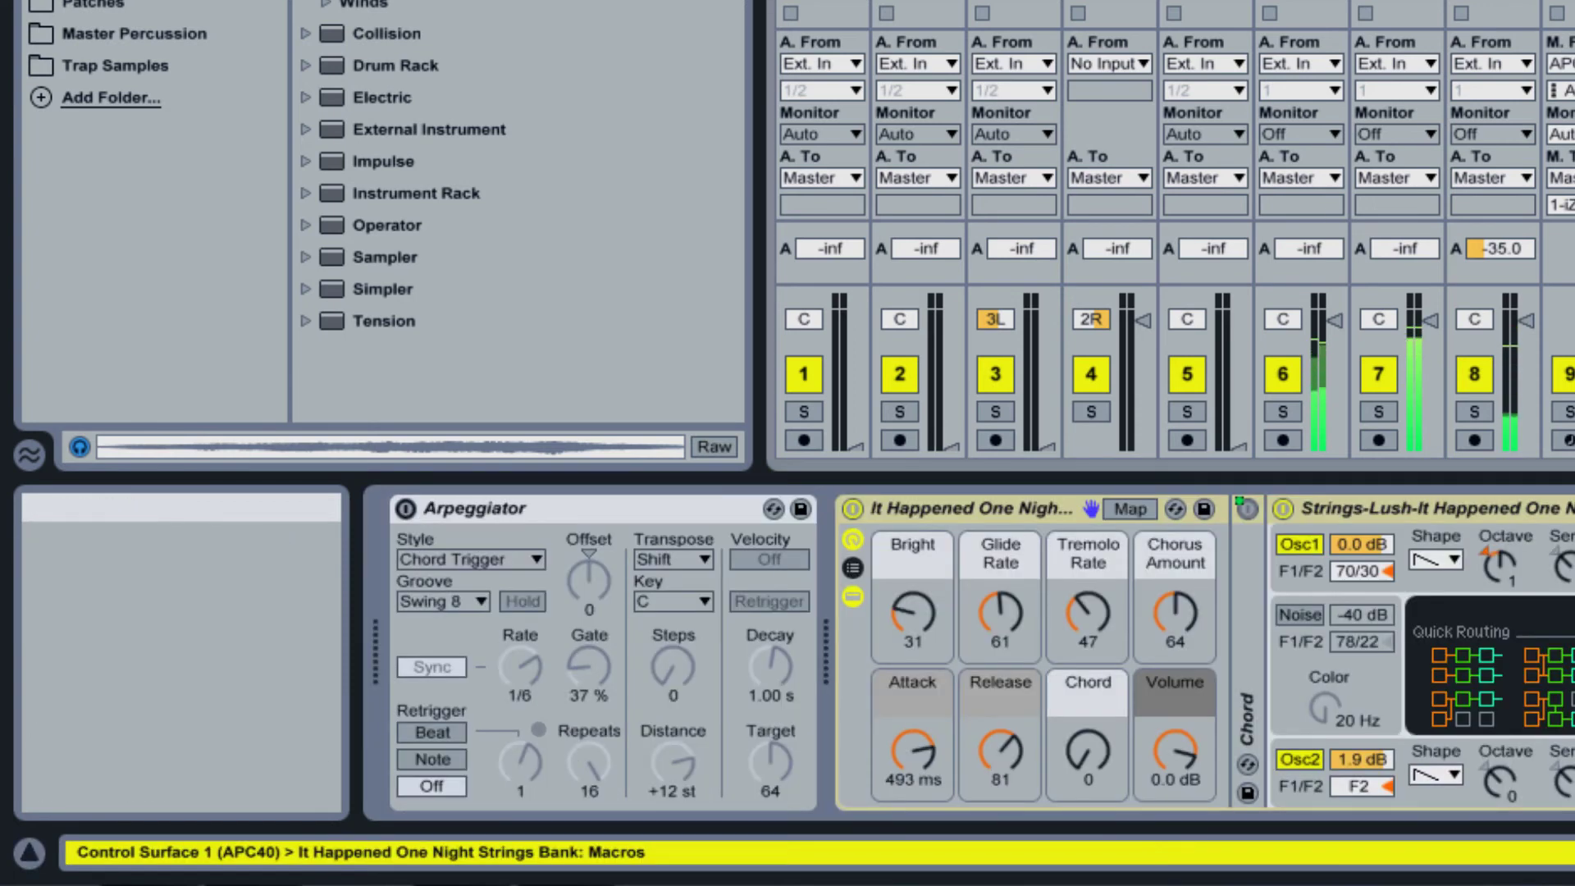
left_click(1503, 563)
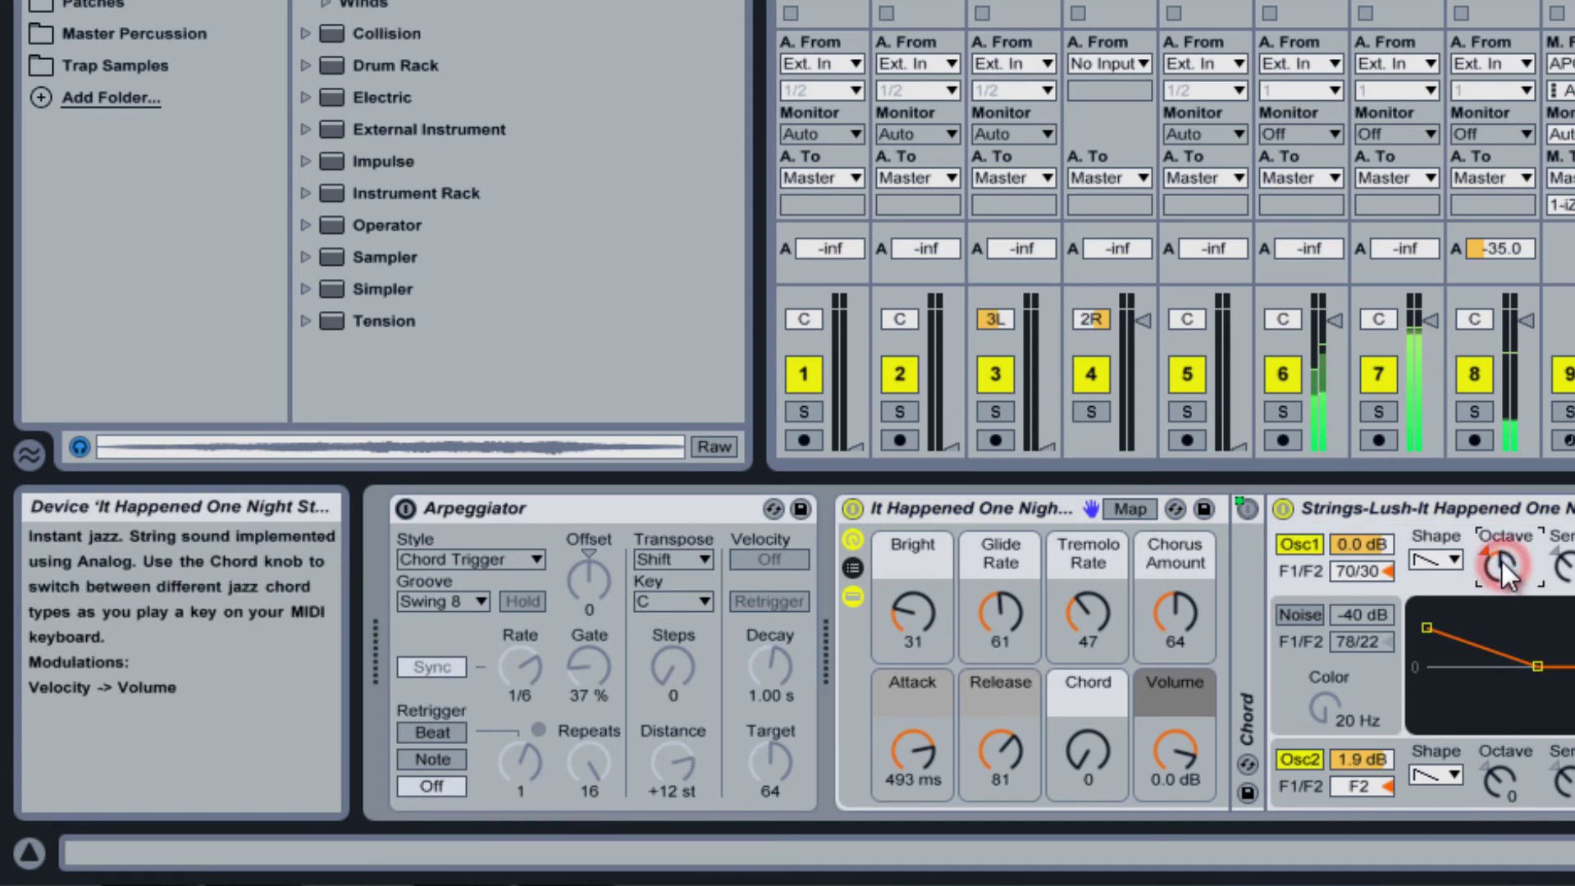